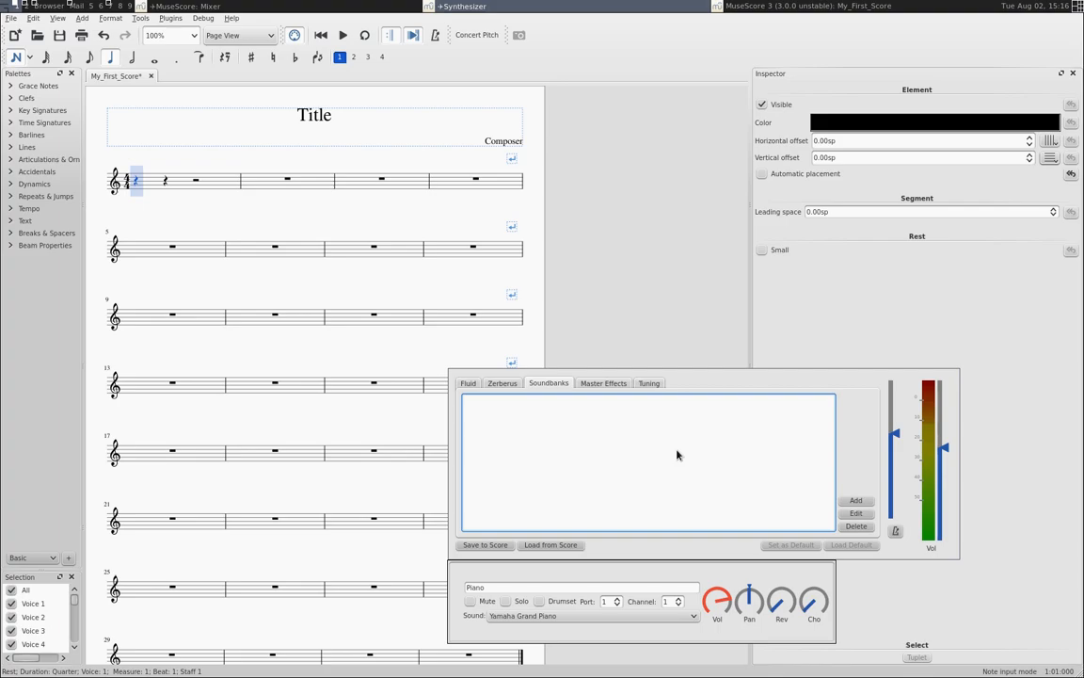
- Add the soundbank.xml file to the synthesizer's list of soundbanks
left_click(542, 381)
left_click(554, 433)
left_click(854, 501)
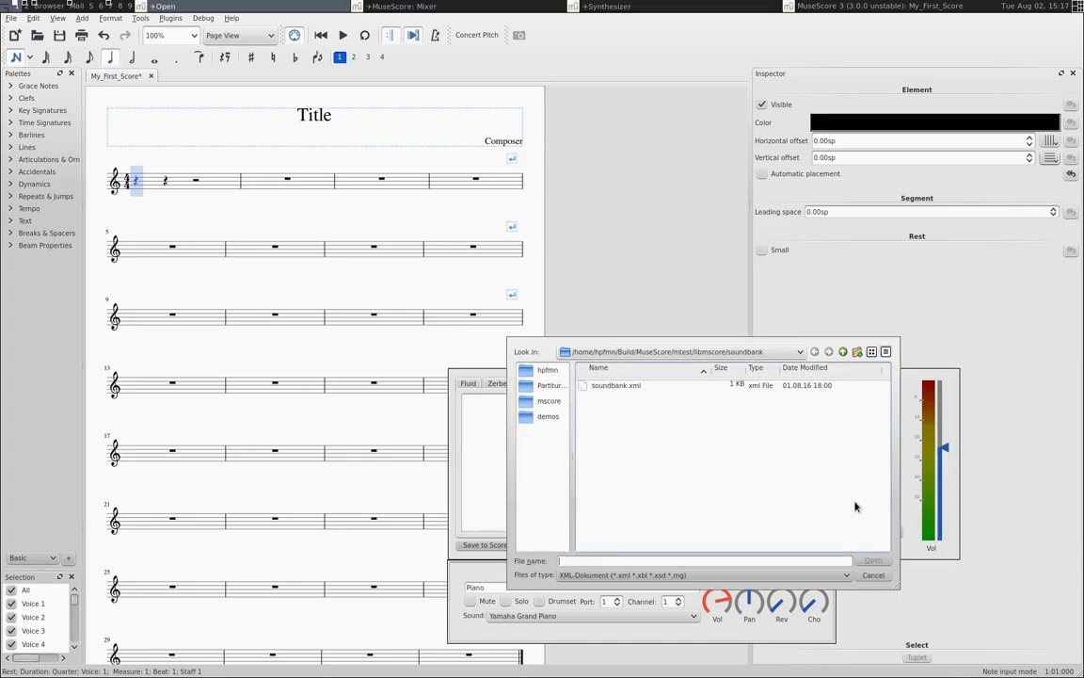
left_click(628, 387)
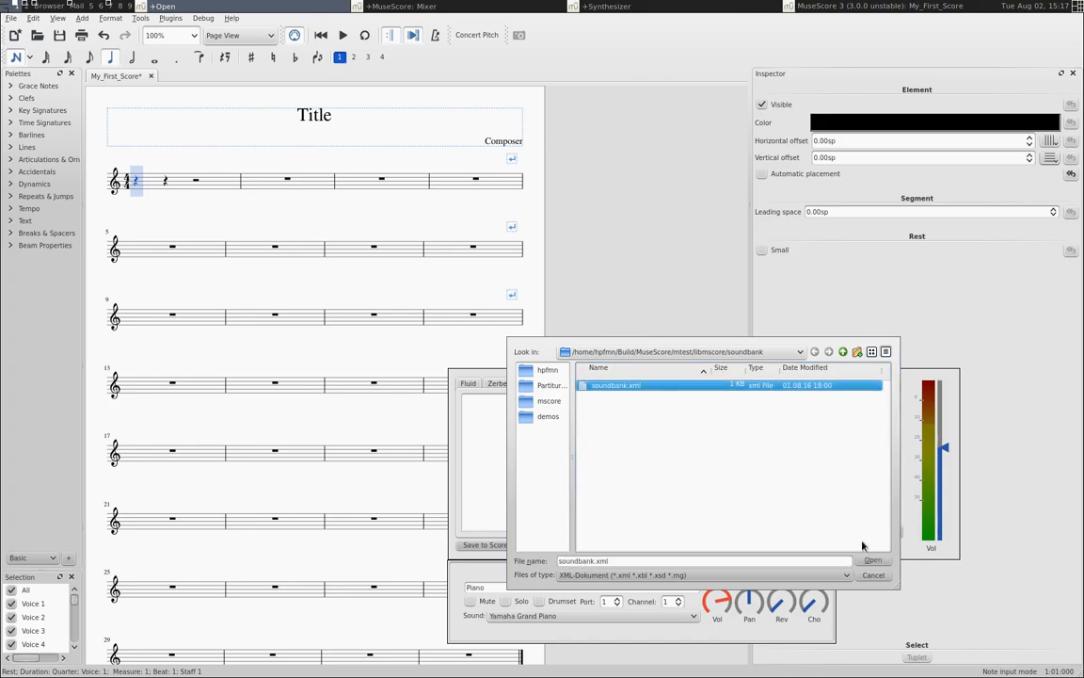
left_click(873, 560)
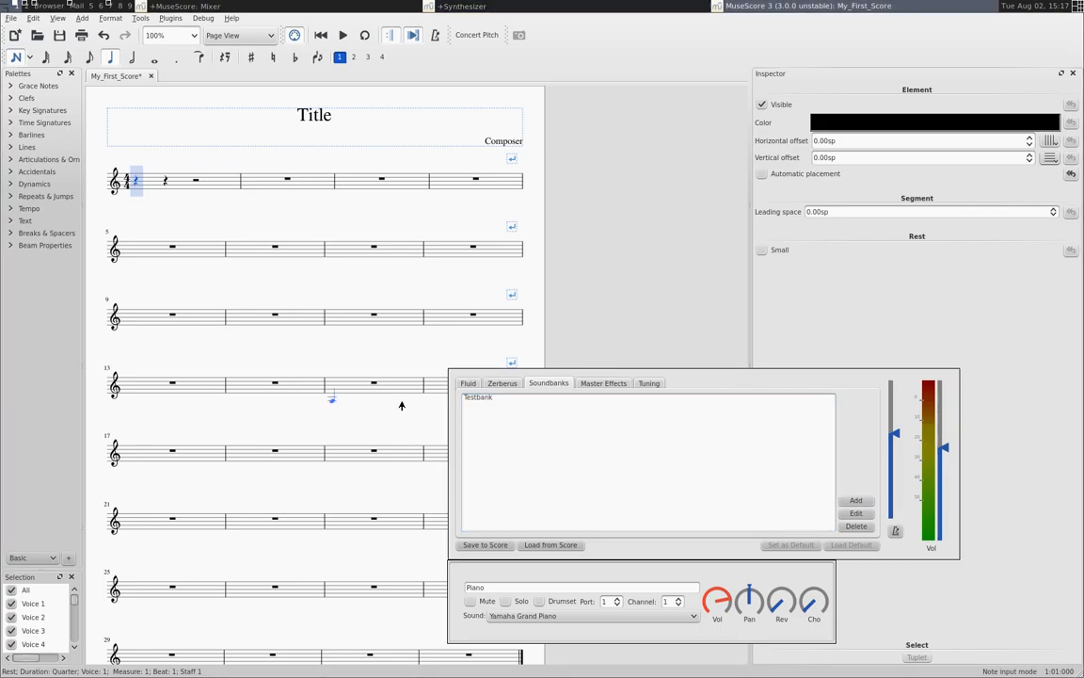
- Replace the score's Piano with a Piccolo from the Woodwind instruments
key("i")
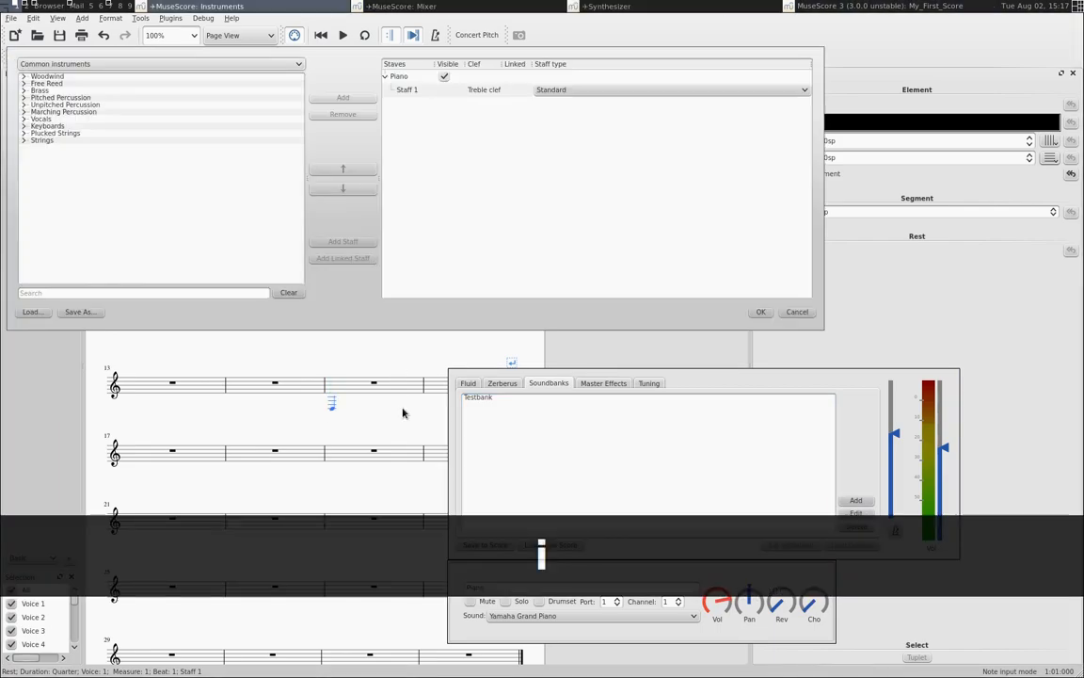
left_click(132, 295)
type("picco")
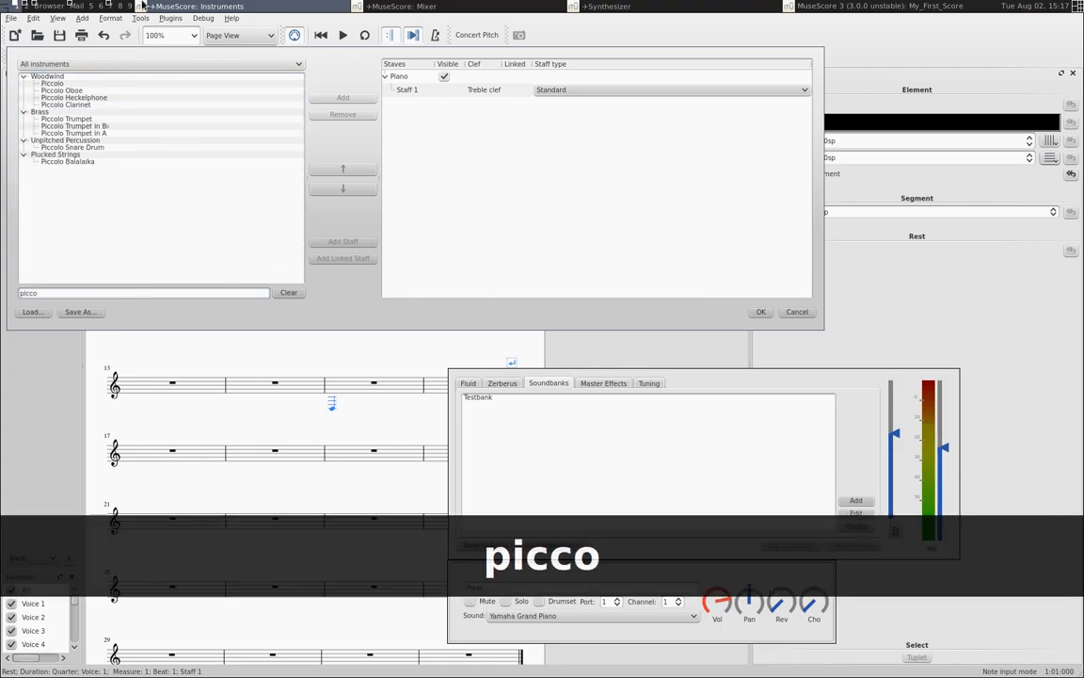
left_click(111, 84)
left_click(342, 98)
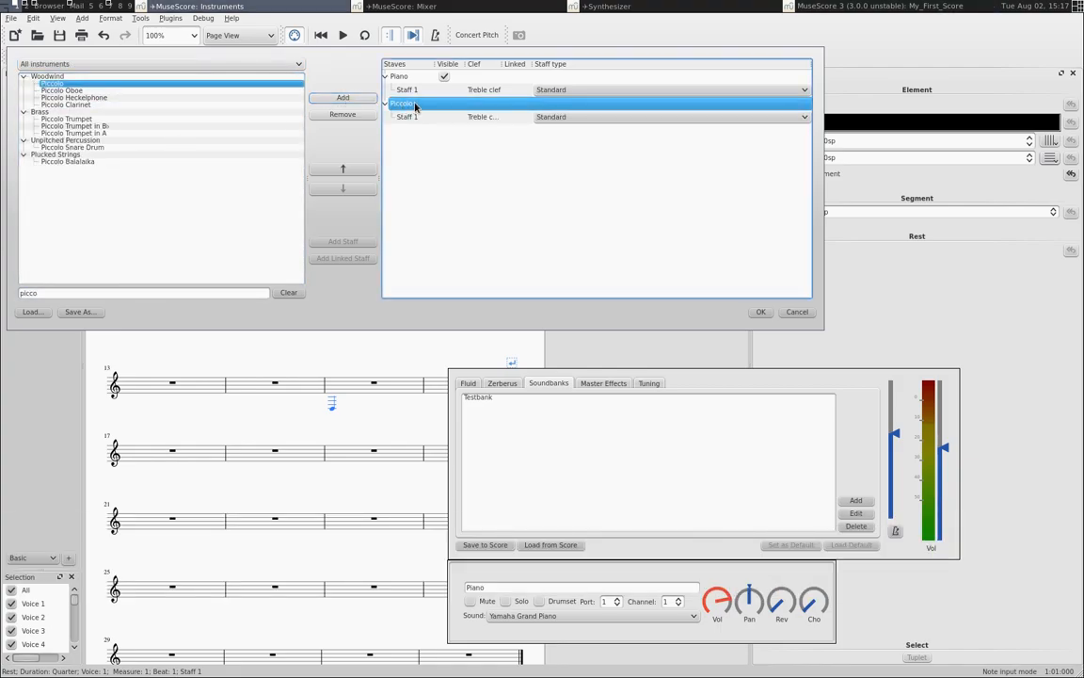
left_click(414, 80)
left_click(329, 114)
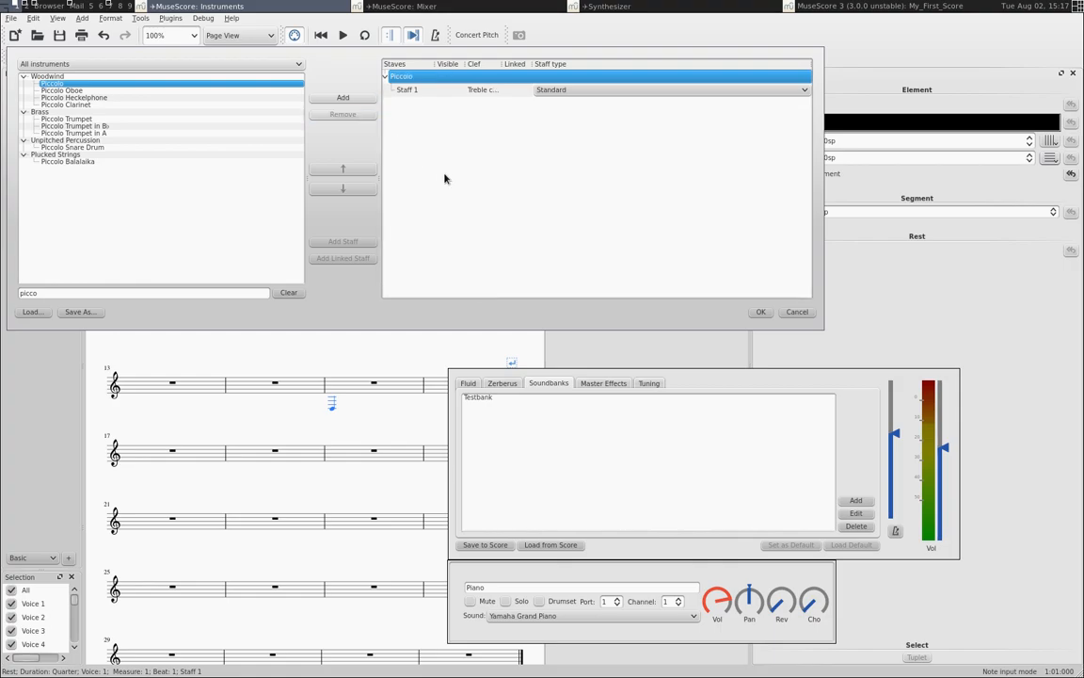
left_click(761, 311)
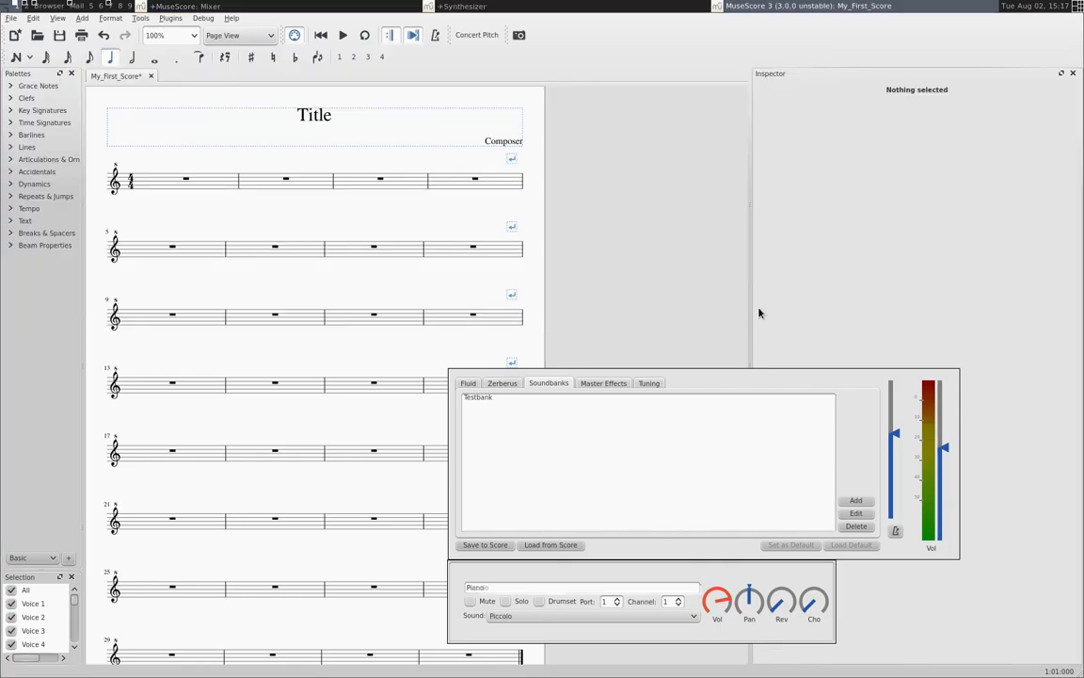
- Enter quarter notes C, D, C, D in measure 1 and a whole-note C in measure 2
left_click(193, 186)
key("n")
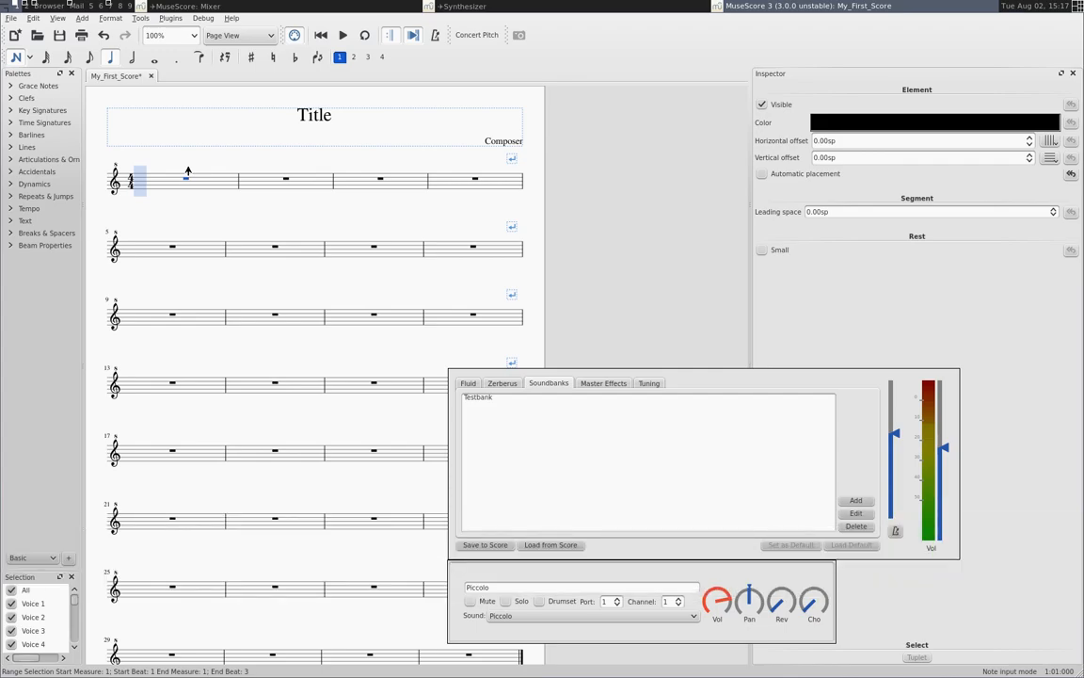
key("c")
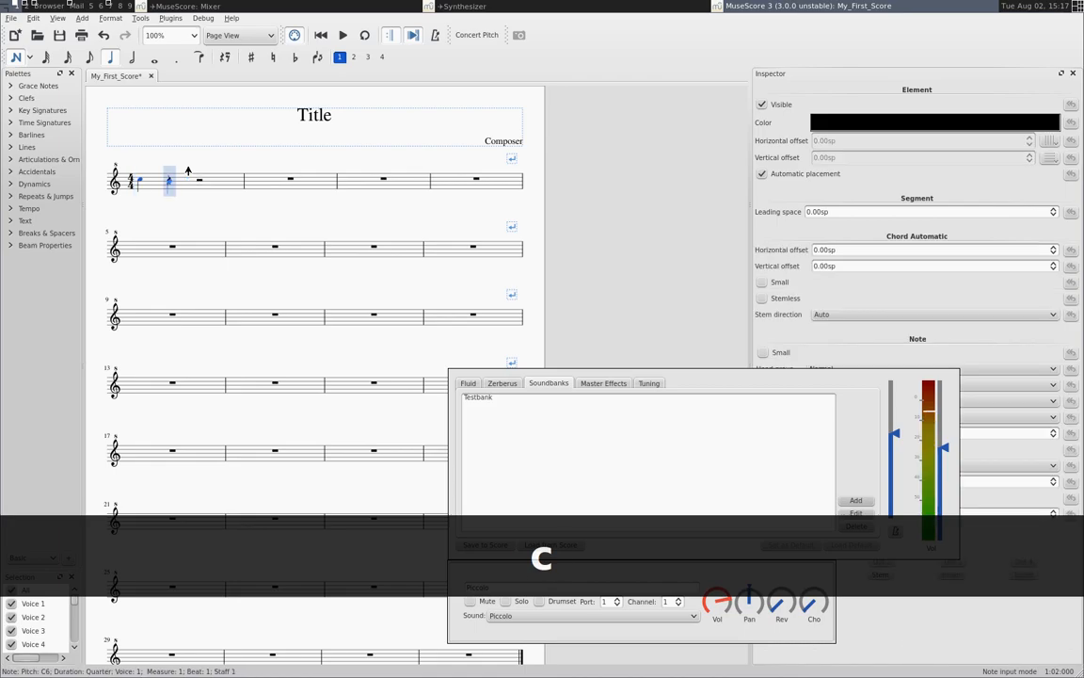
key("d")
key("c")
key("d")
key("c")
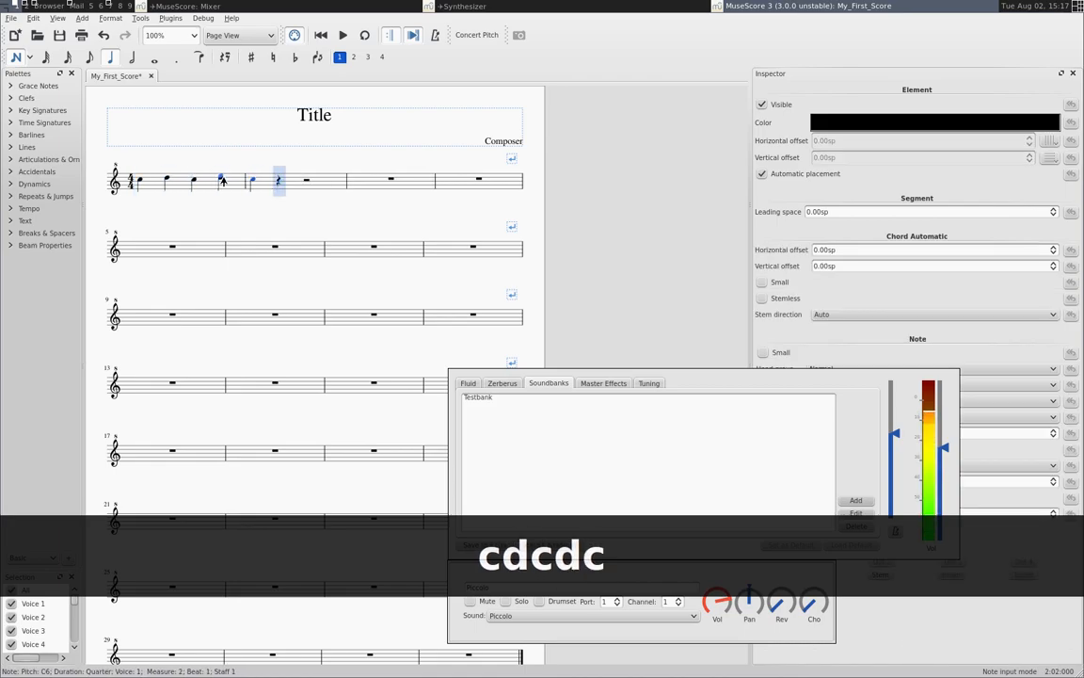
key("Escape")
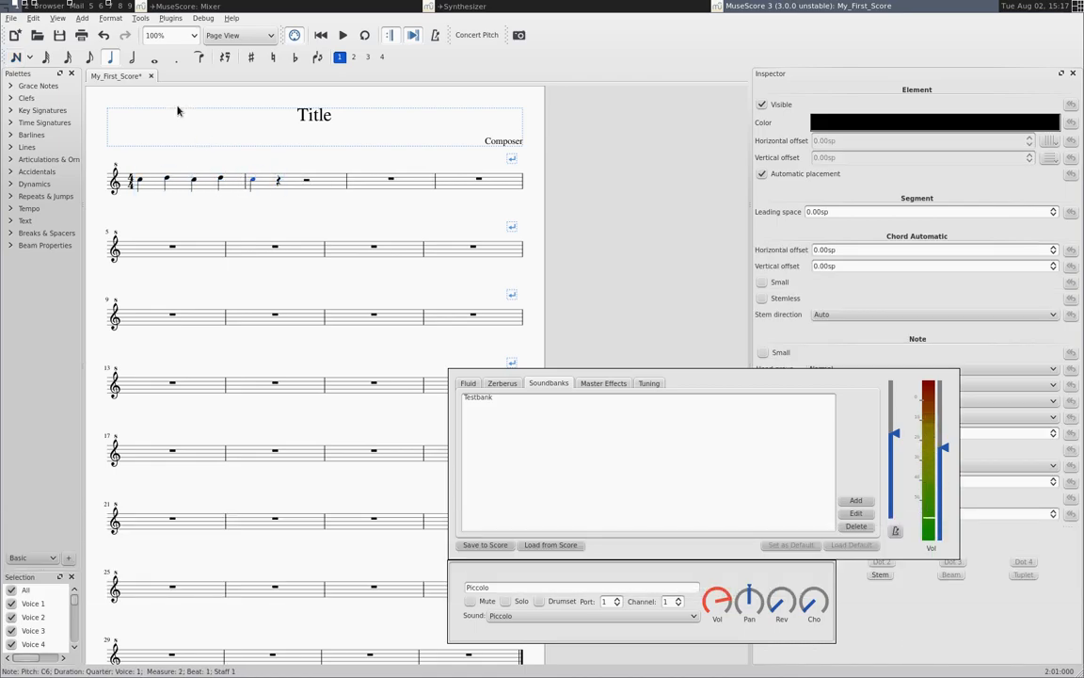
left_click(154, 56)
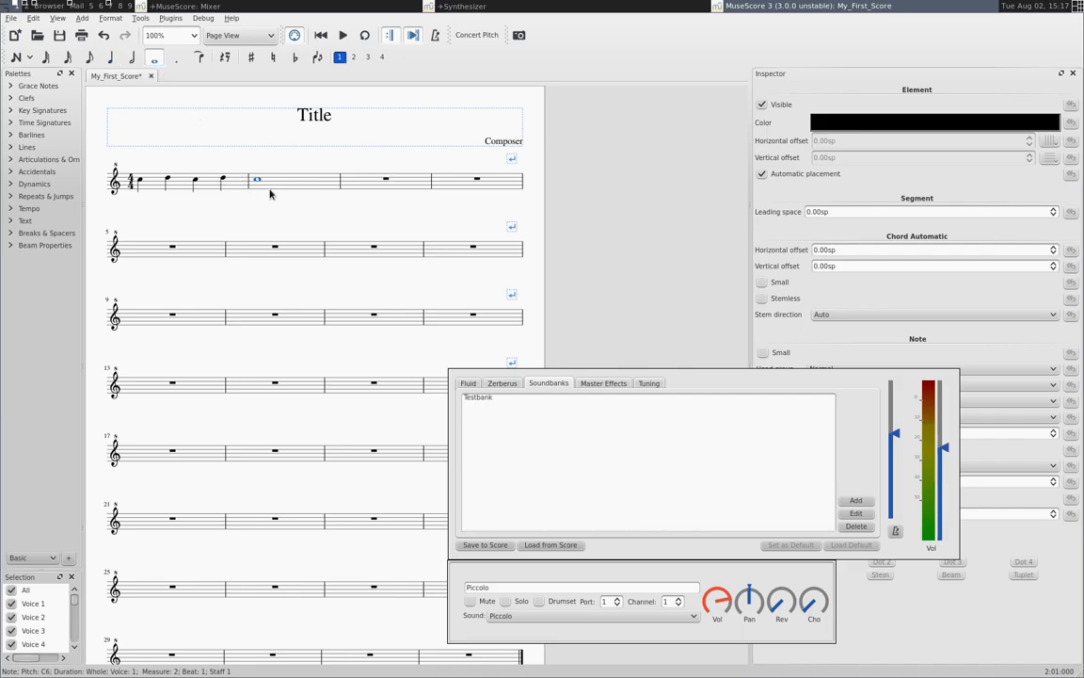
- Add a crescendo hairpin under the whole note in measure 2
left_click(26, 147)
left_click_drag(41, 182, 256, 184)
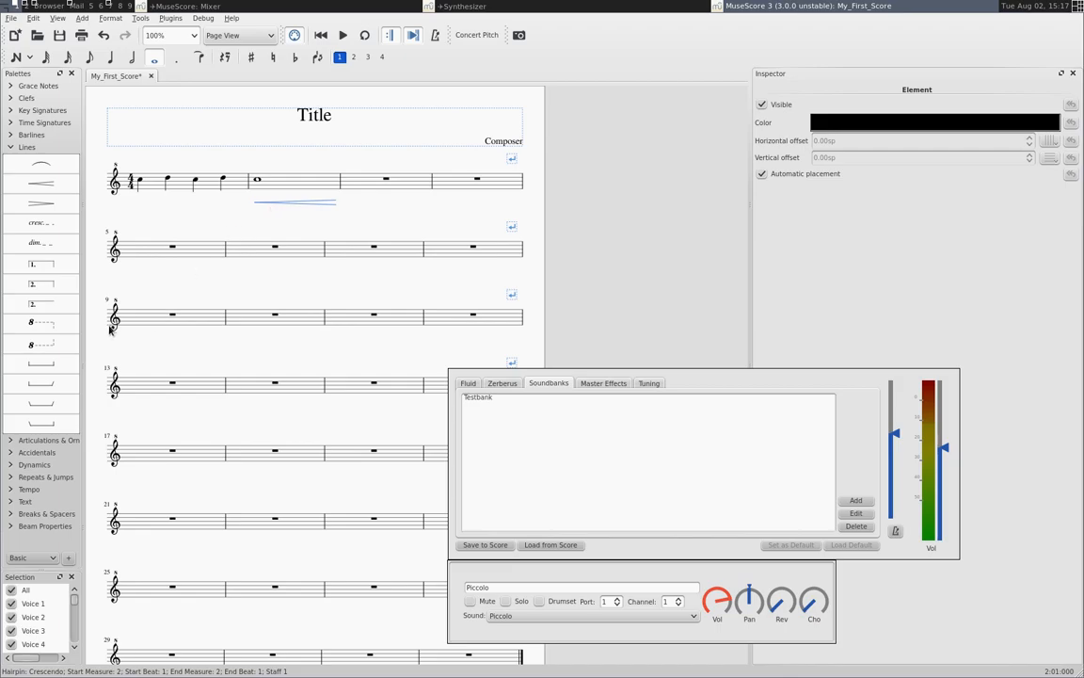
left_click(24, 146)
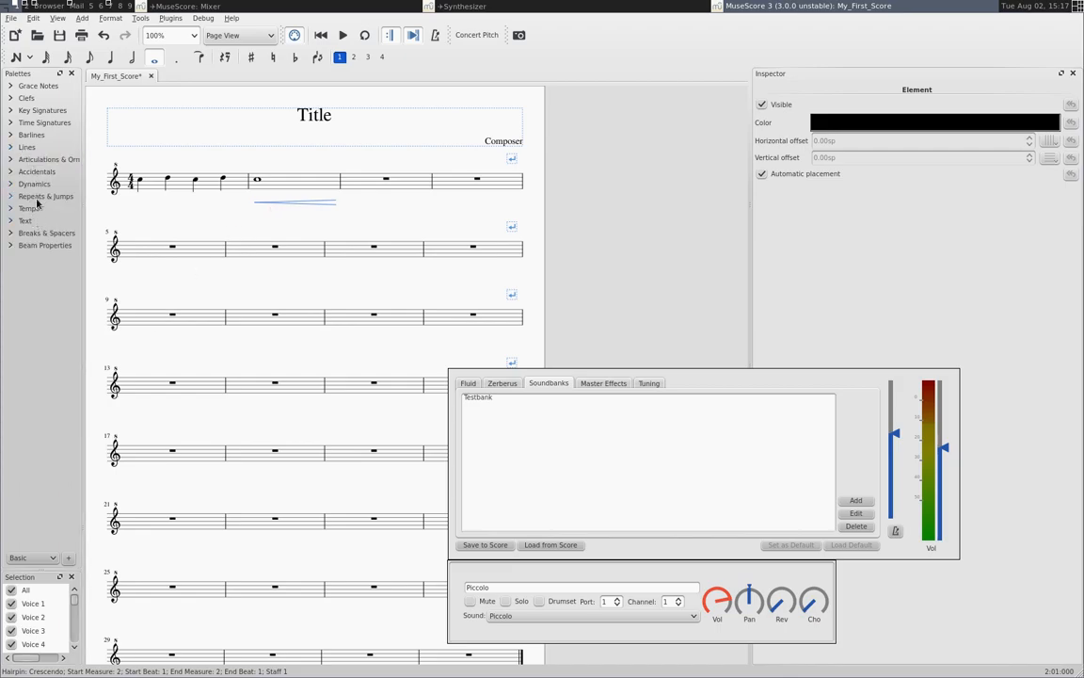
- Add a p dynamic to the last note of measure 1 and an f dynamic to measure 3
left_click(38, 183)
left_click_drag(40, 199, 226, 199)
left_click_drag(66, 198, 362, 211)
- Enter a whole-note C in measure 4 and add a crescendo hairpin under it
left_click(458, 184)
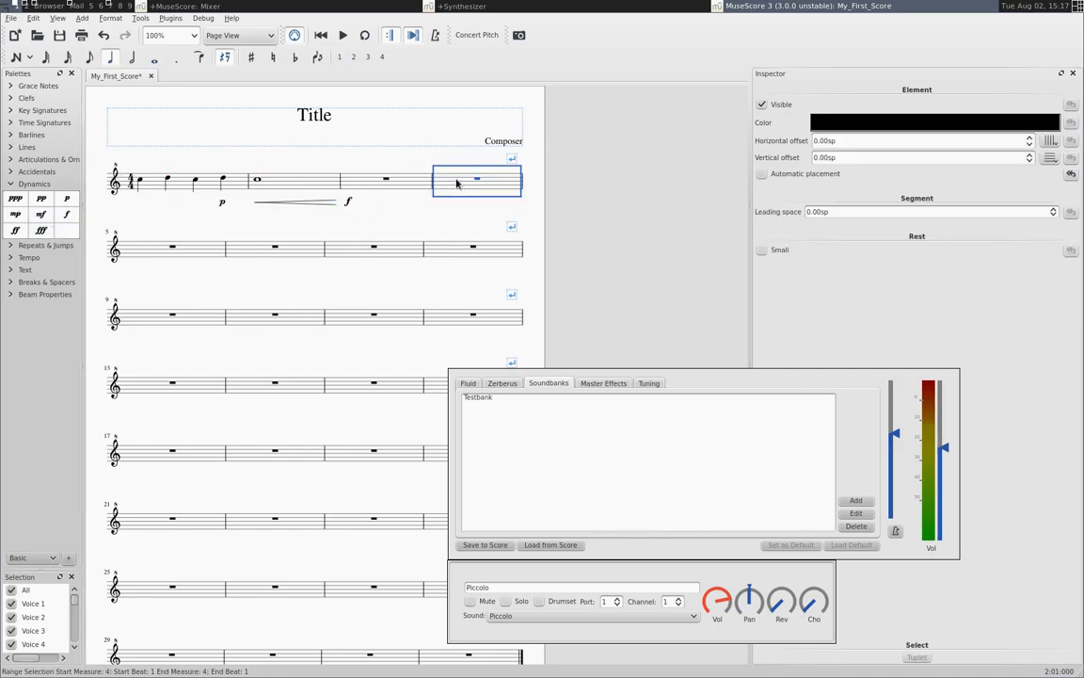
key("n")
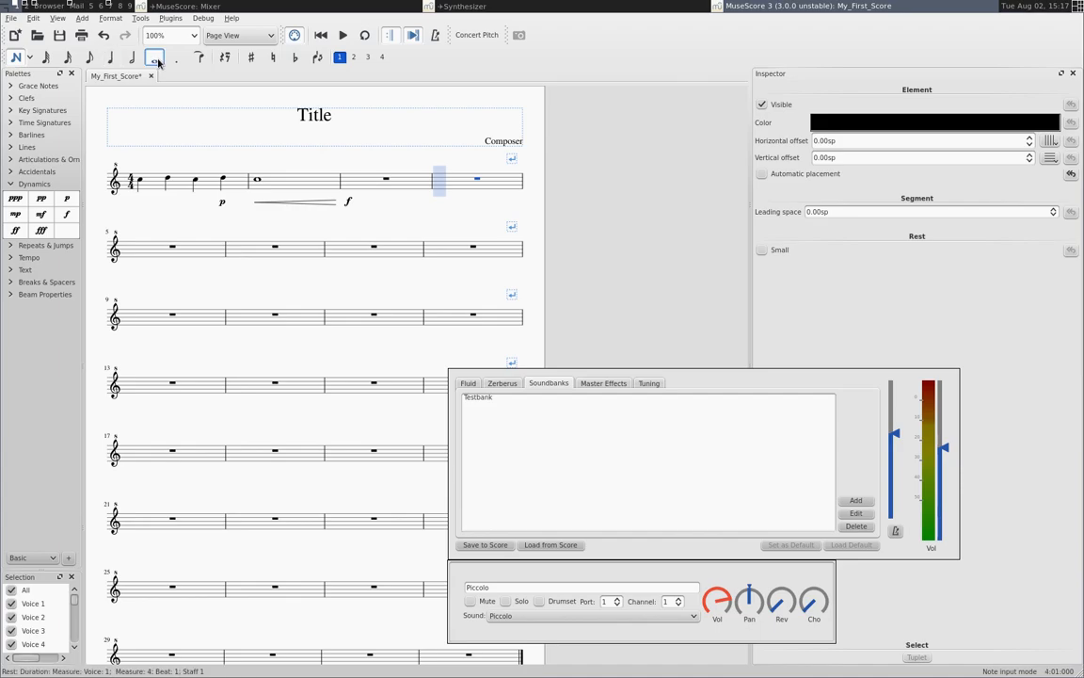
left_click(157, 60)
key("c")
left_click(28, 146)
left_click_drag(42, 187, 442, 182)
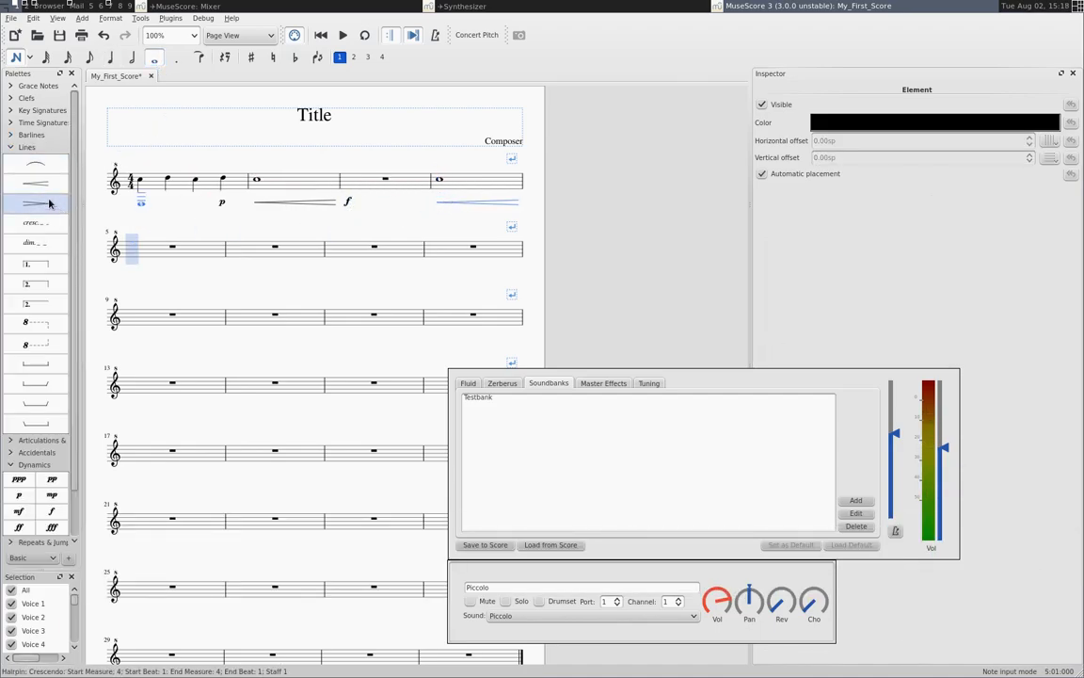
left_click(28, 146)
- Add a p dynamic to measure 4 and an f dynamic to measure 5, leaving note input mode
left_click_drag(40, 209, 443, 215)
left_click_drag(67, 215, 129, 243)
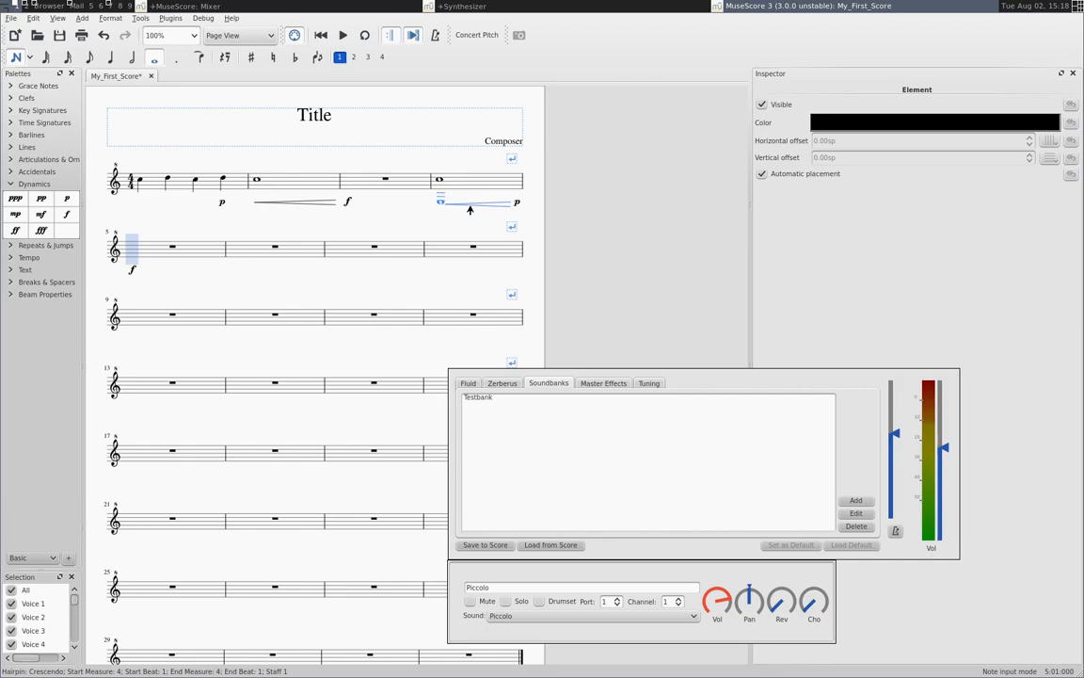
key("Escape")
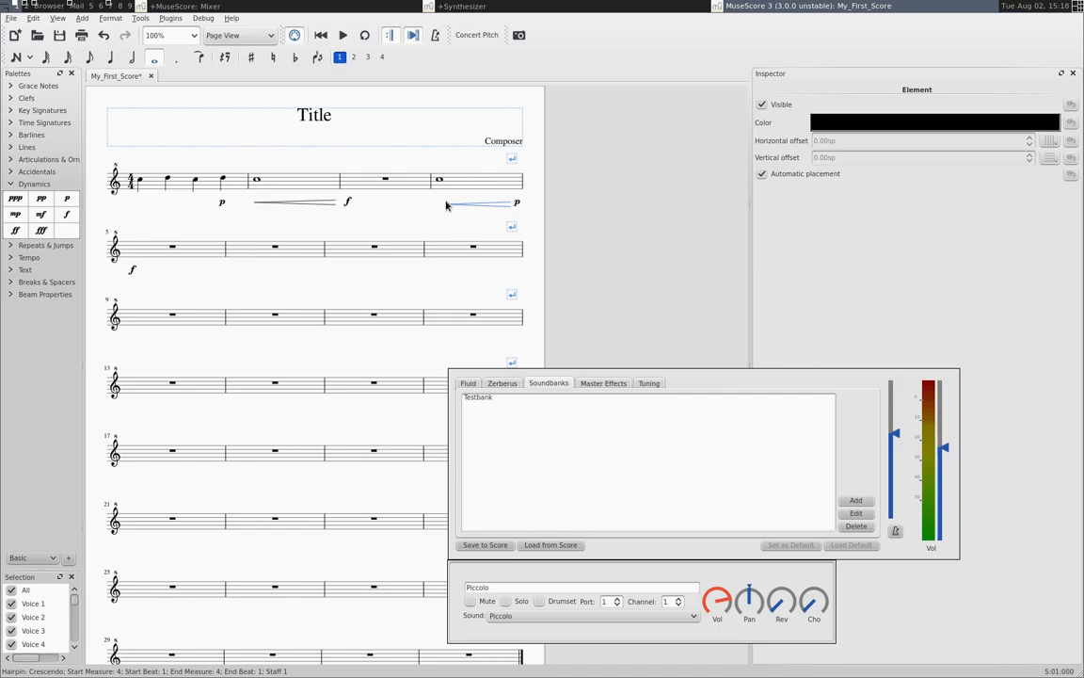
- Play back the score through measure 4 and stop playback
left_click(342, 41)
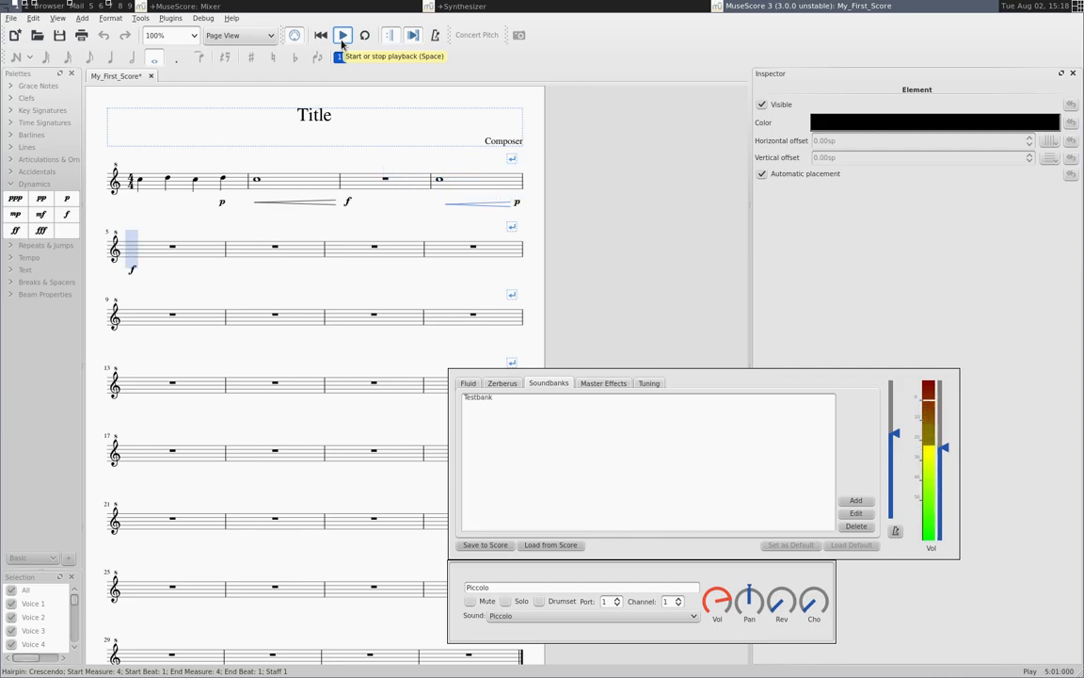
left_click(342, 41)
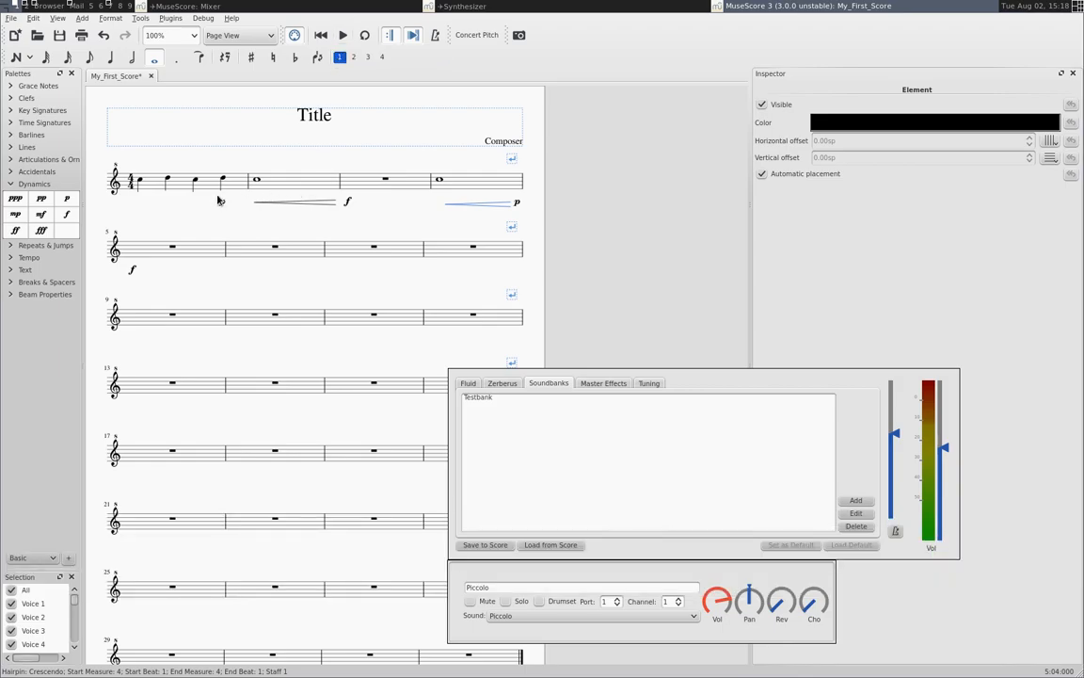
- Set the Testbank soundbank's hairpin default to No Midi
left_click(490, 378)
left_click(494, 399)
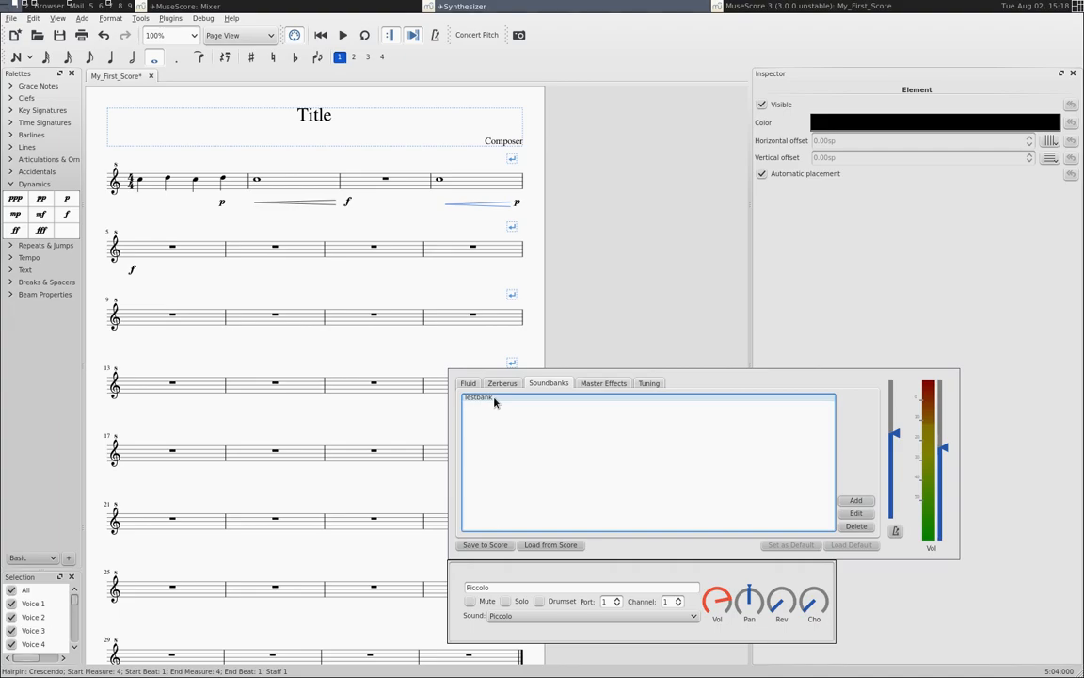
left_click(495, 399)
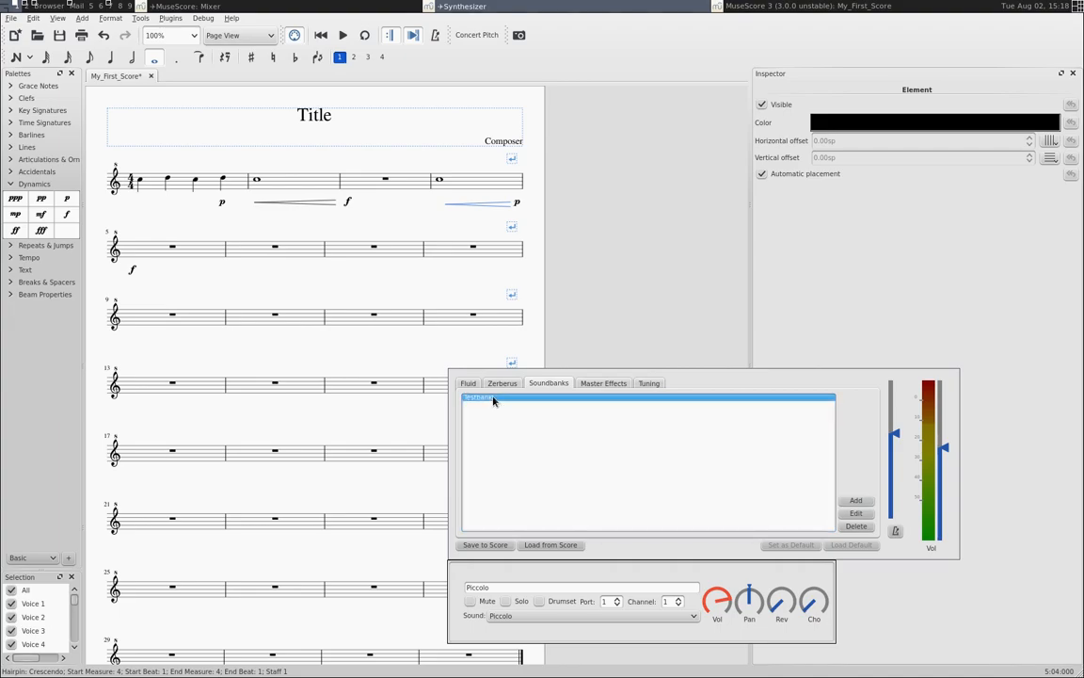
left_click(852, 514)
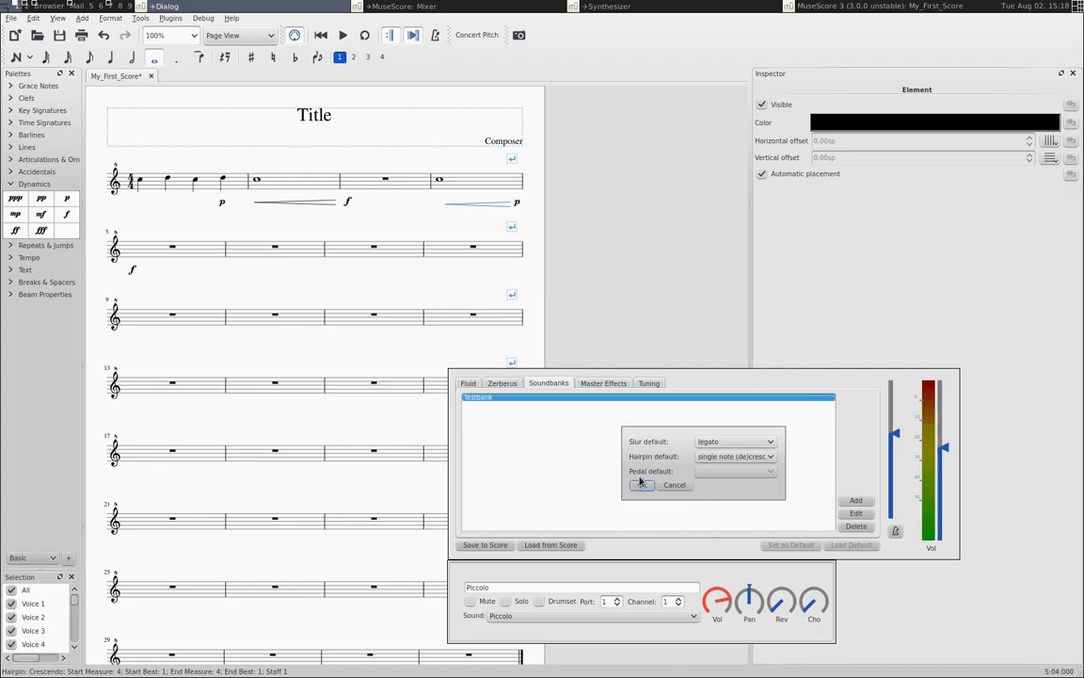
left_click(708, 460)
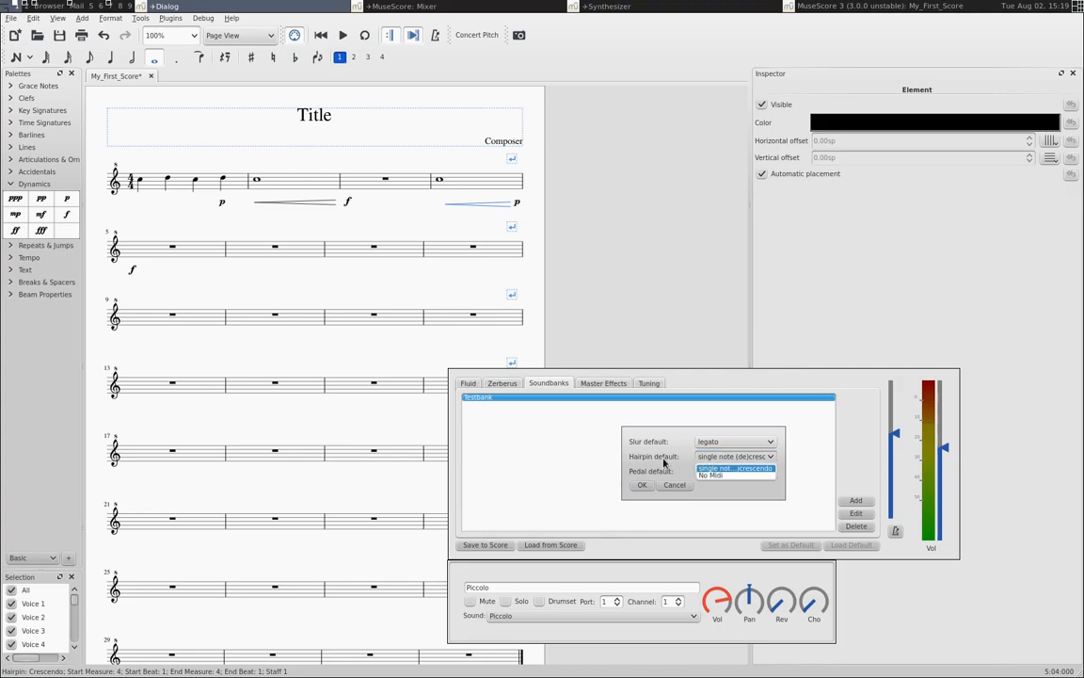
left_click(718, 475)
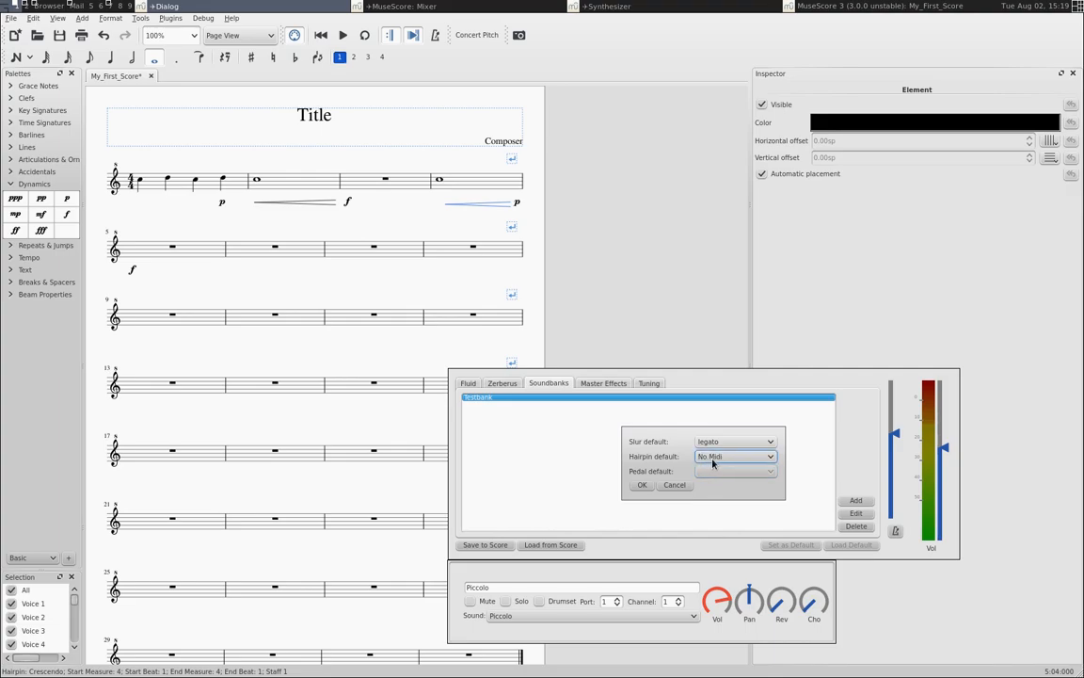
left_click(642, 485)
- Rewind the score, play it from the beginning with the changed hairpin default, and stop playback
left_click(322, 38)
left_click(343, 38)
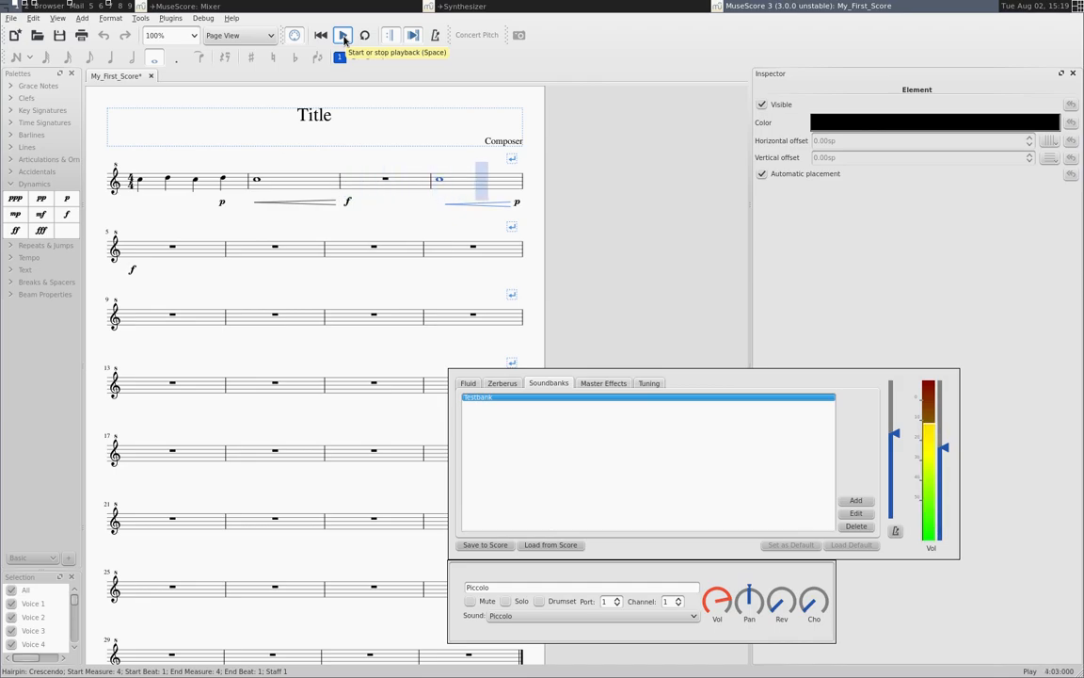
left_click(344, 39)
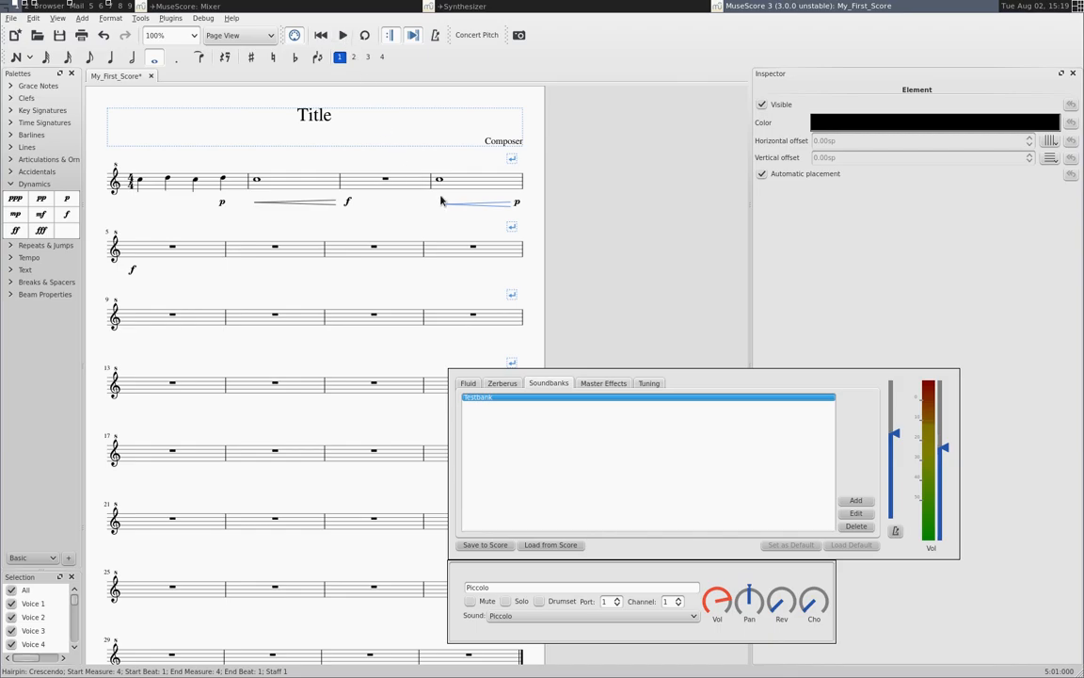
- Set the Midi Settings of the crescendo hairpin in measure 2 to single note (de)crescendo
left_click(397, 219)
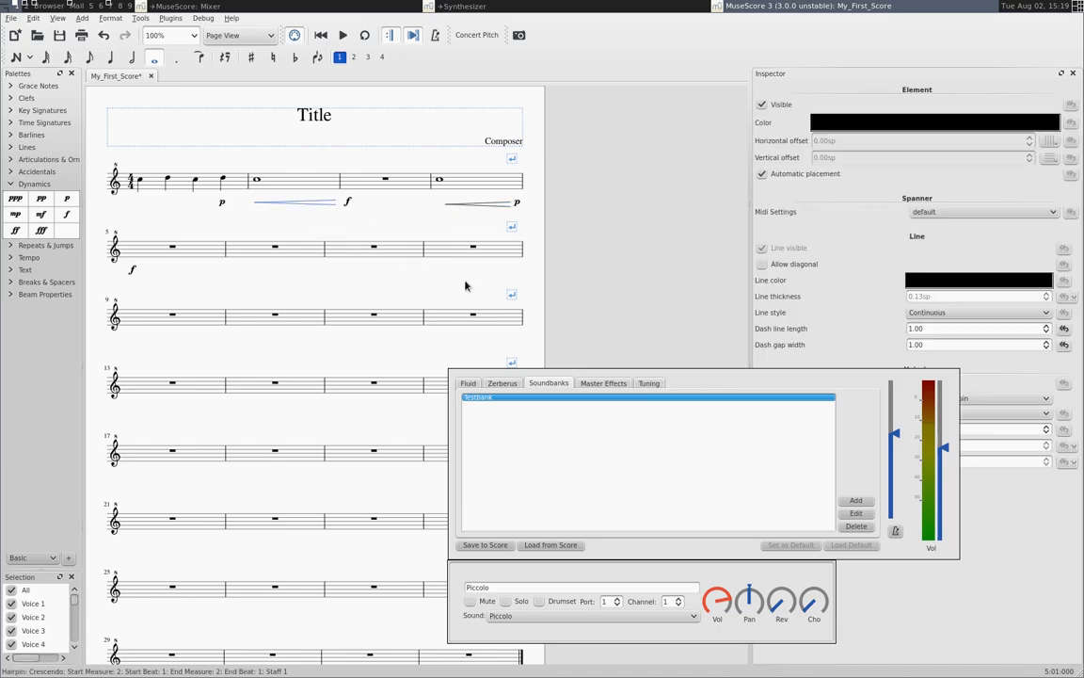
left_click_drag(788, 395, 549, 384)
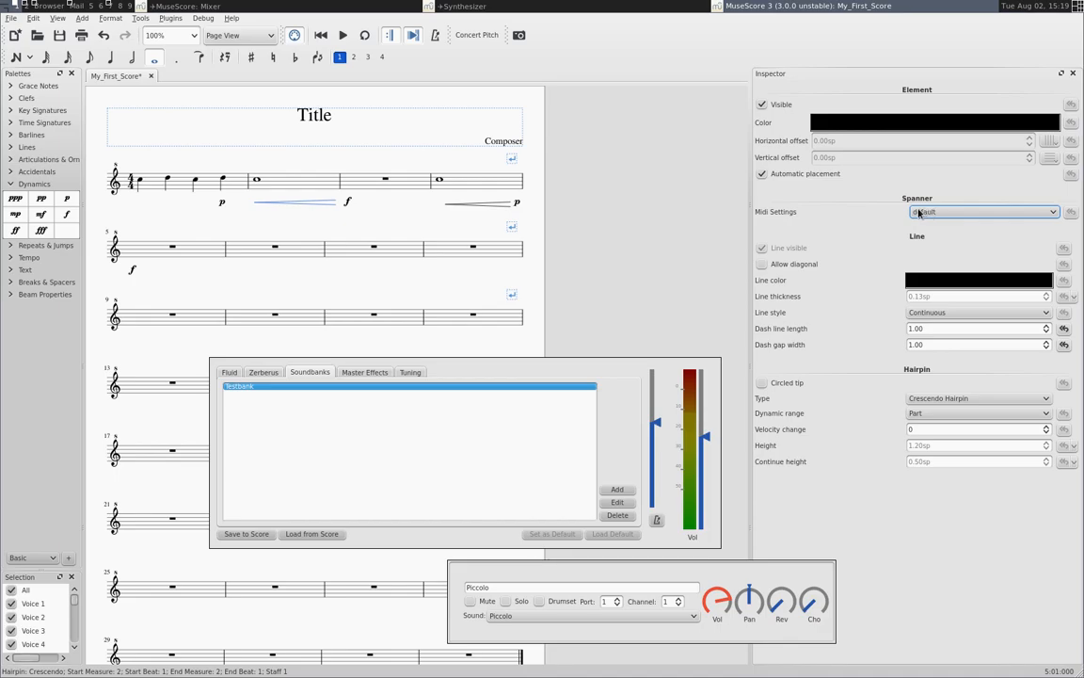
left_click(364, 440)
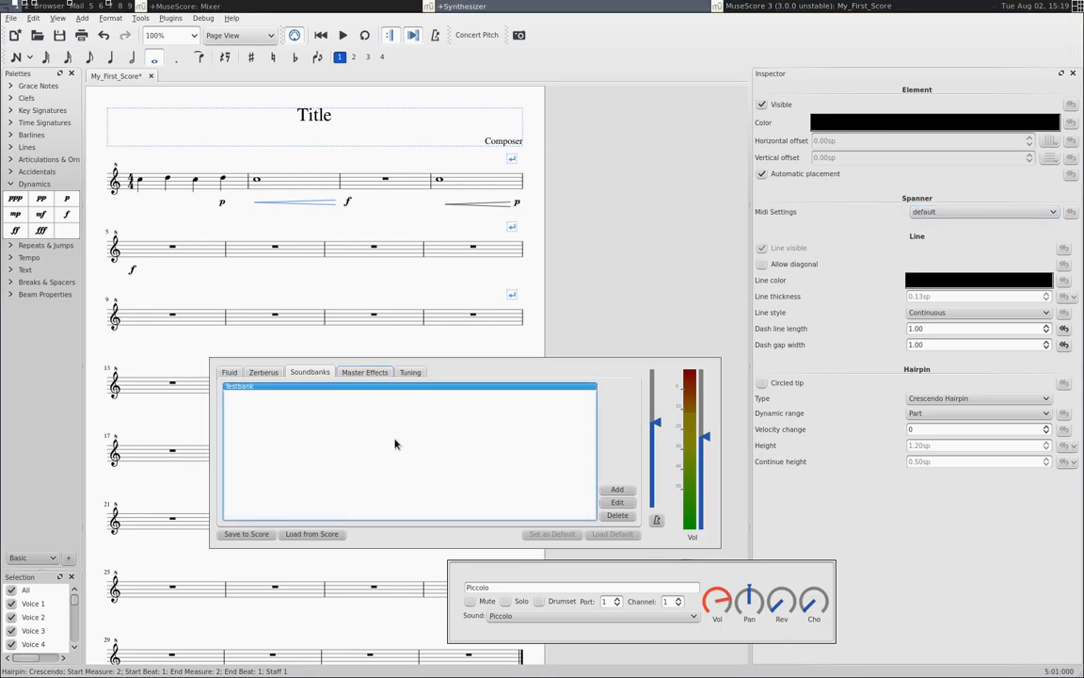
left_click(976, 213)
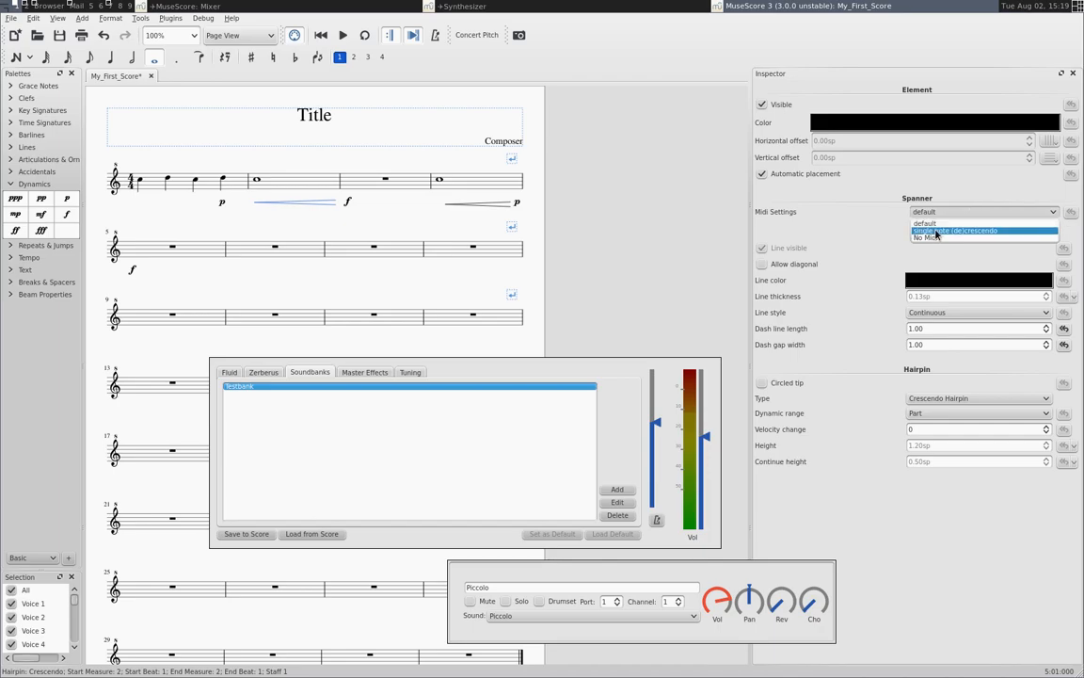
left_click(935, 230)
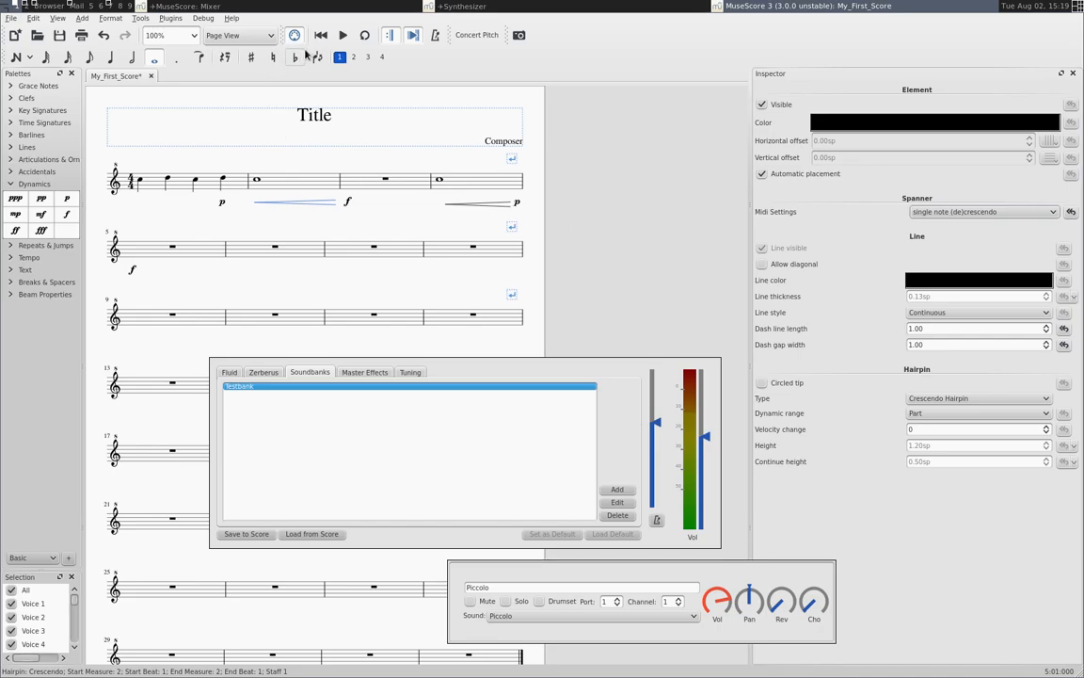
- Play back the score with the measure 2 hairpin's new MIDI setting, stop playback, and clear the selection
left_click(341, 35)
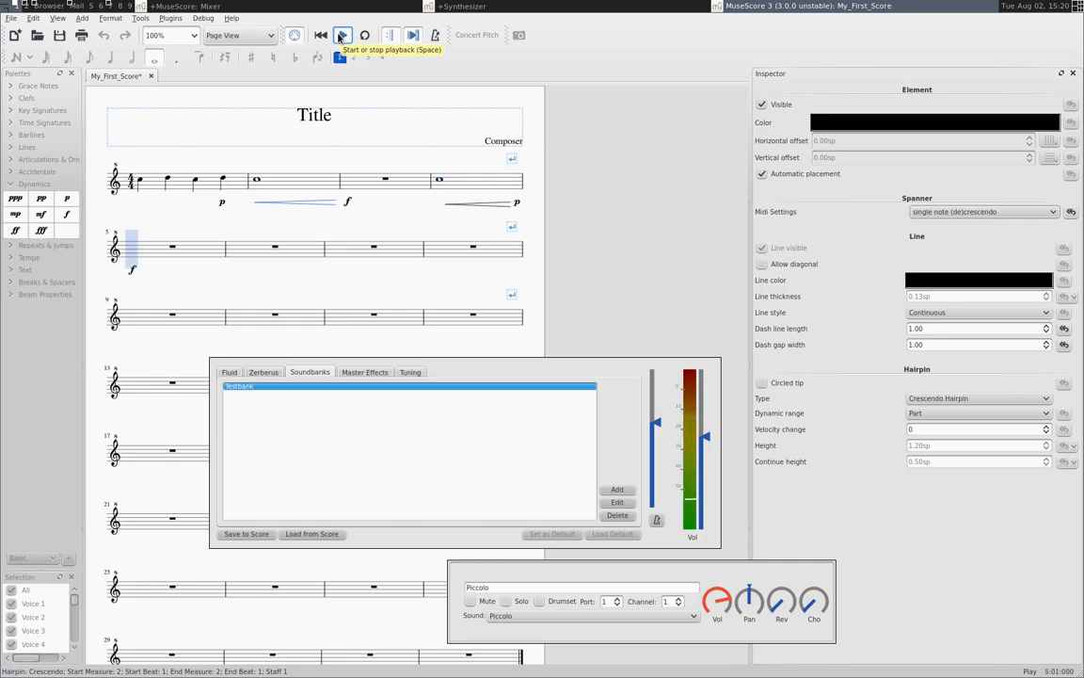
left_click(342, 35)
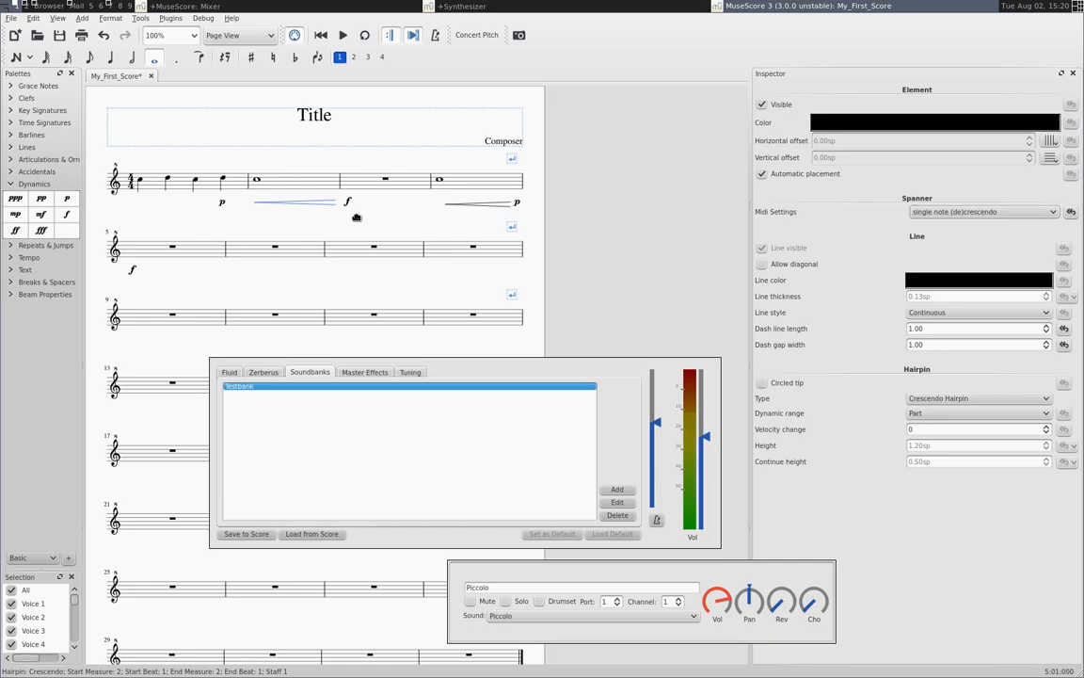
key("Escape")
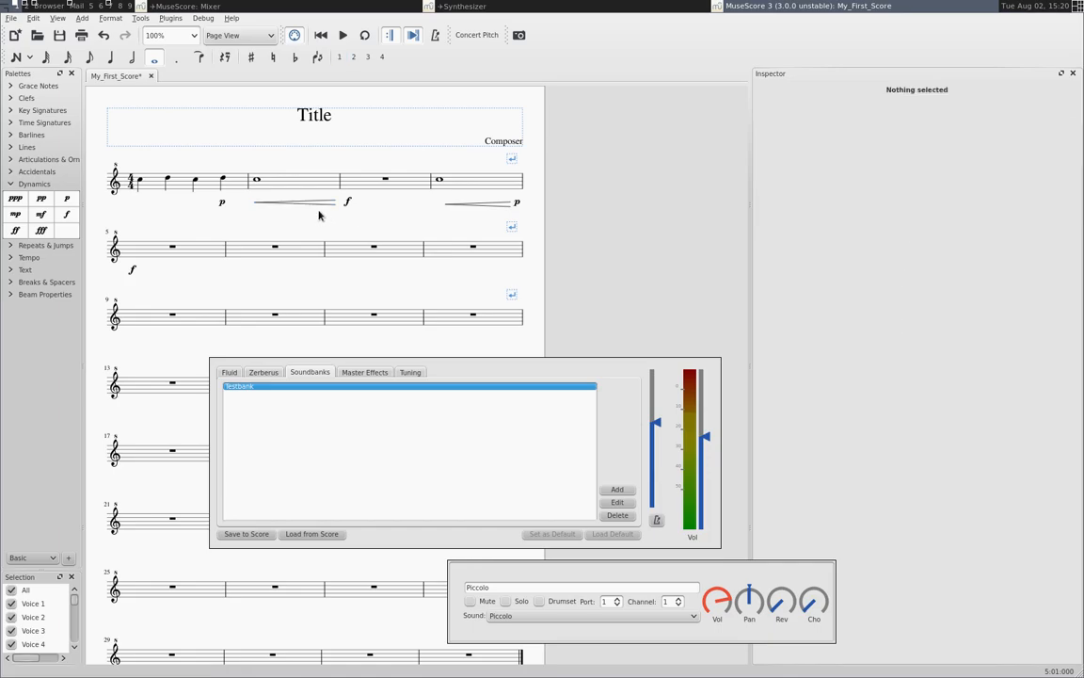
- Enter two C half notes in voice 2 of measure 2, beneath the existing whole note
left_click(257, 180)
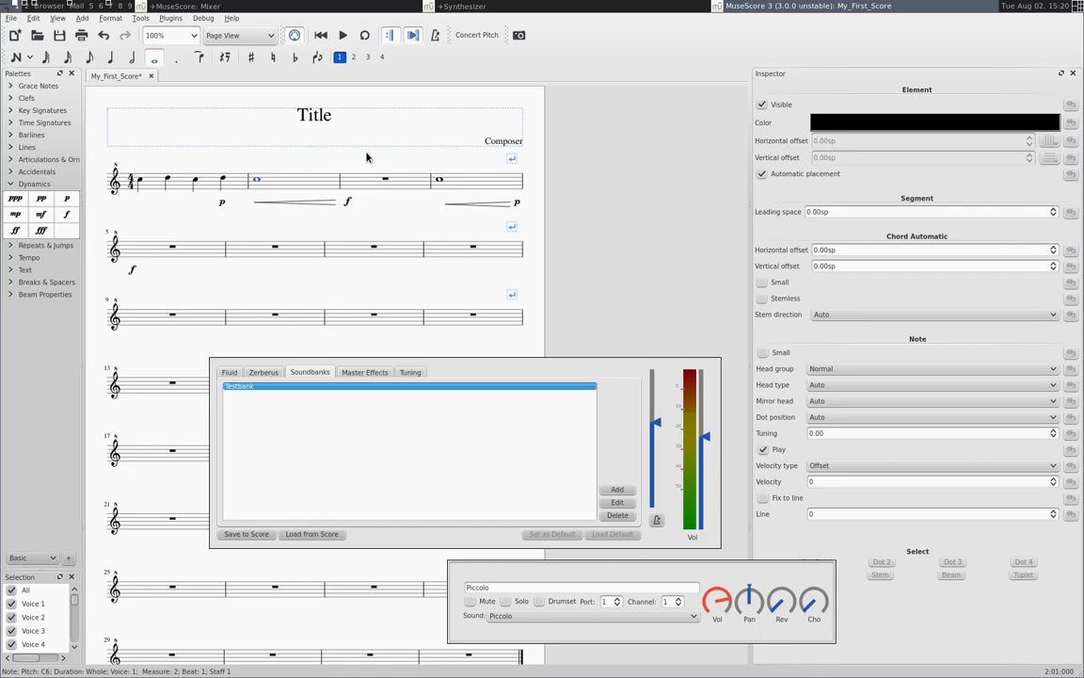
key("n")
left_click(354, 58)
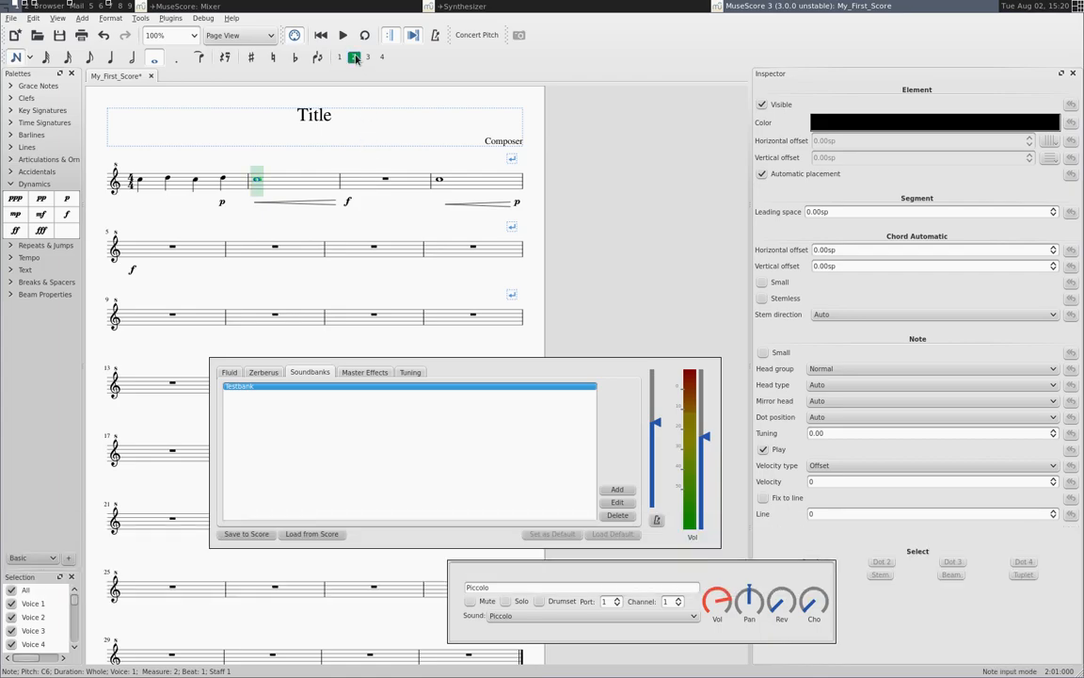
left_click(132, 57)
key("c")
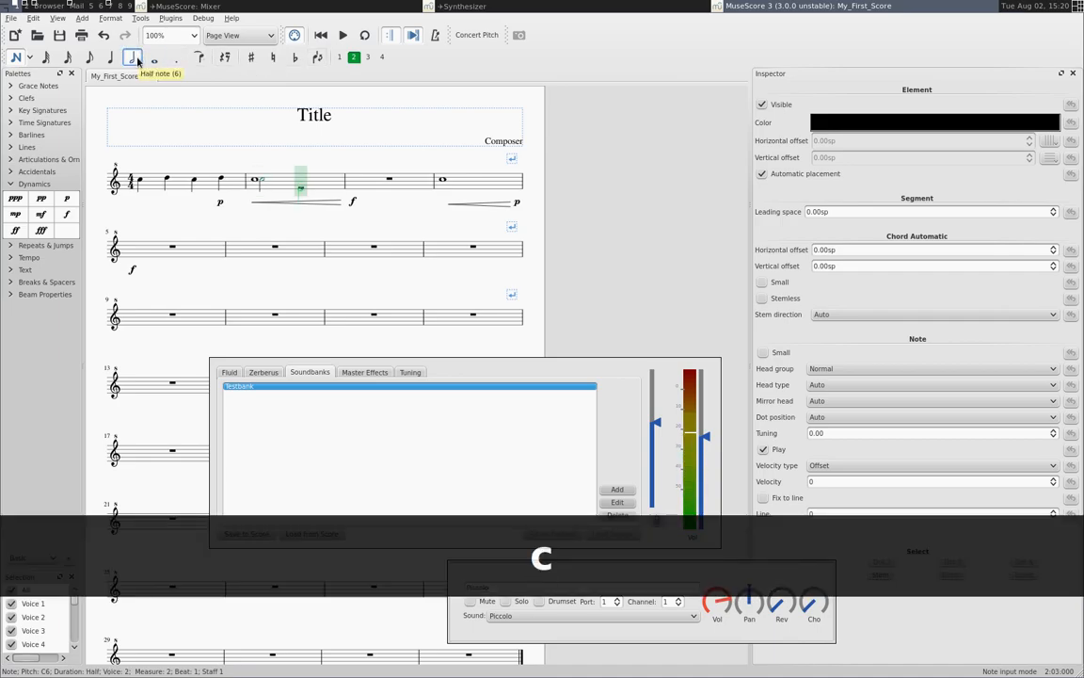
key("c")
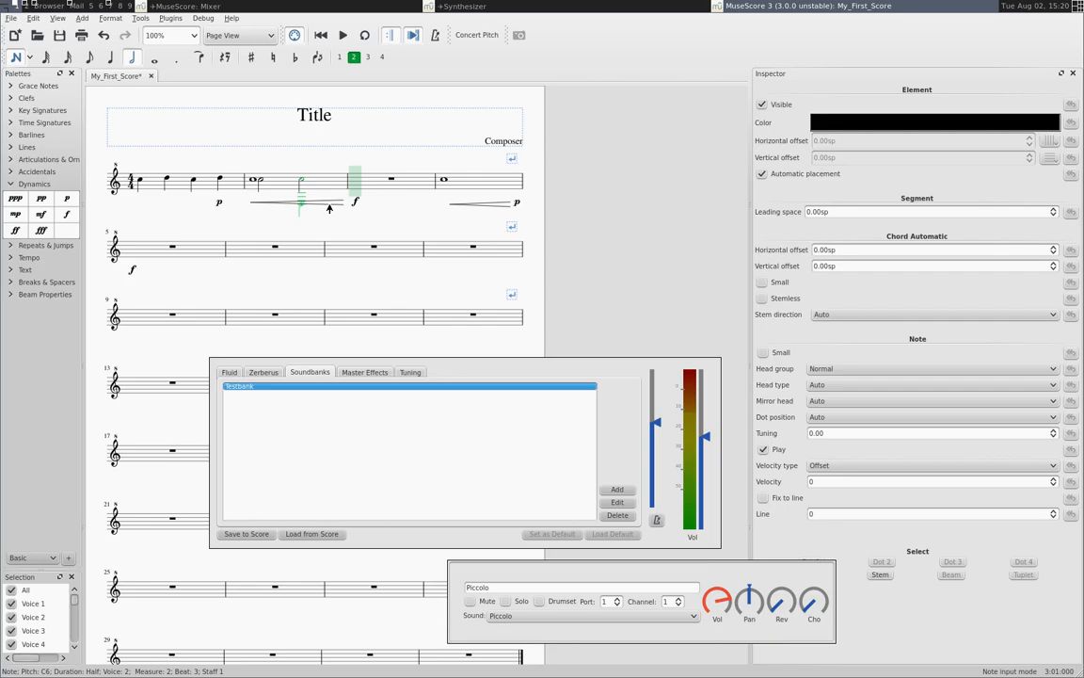
key("Escape")
- Shorten the crescendo hairpin in measure 2 so it ends before the second half note
left_click(330, 205)
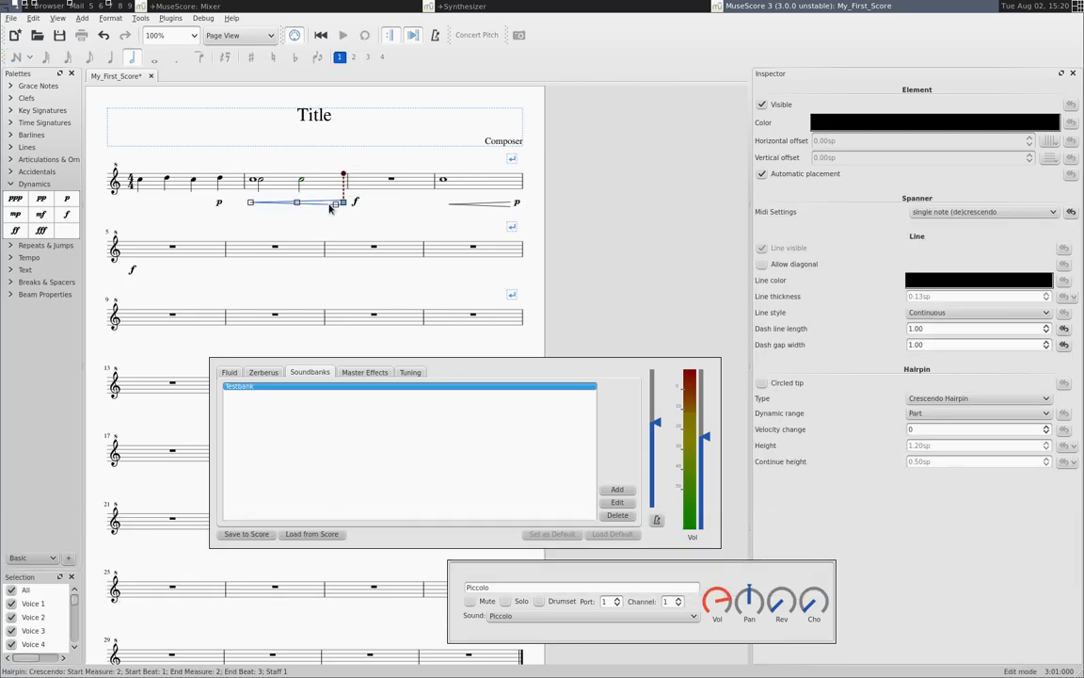
key("shift+Left")
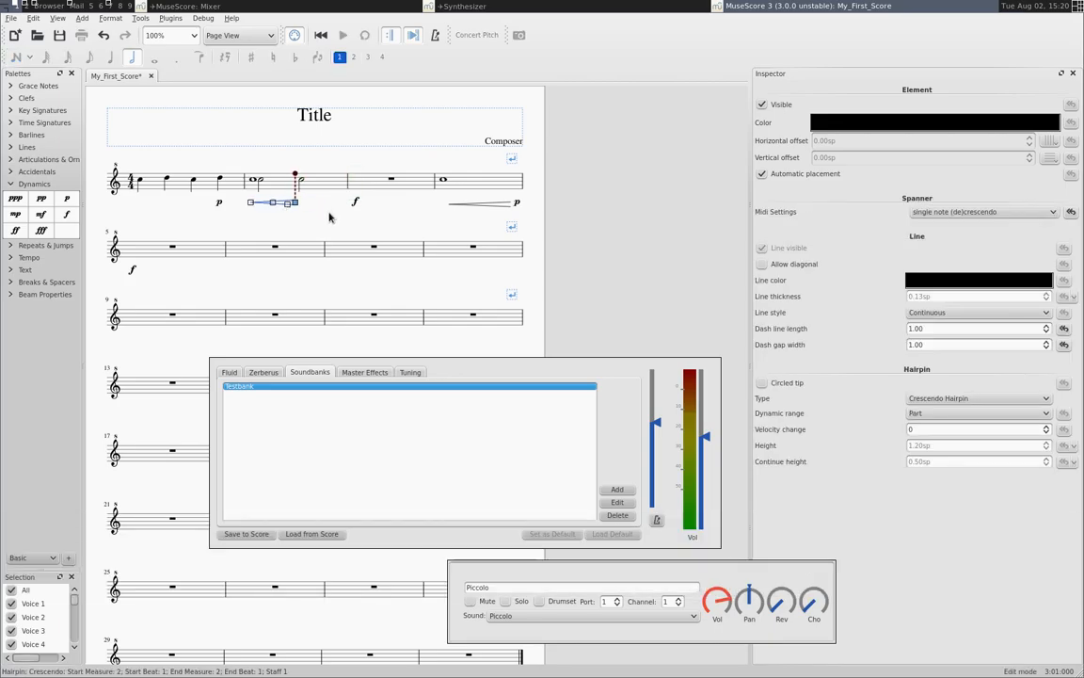
left_click(247, 220)
- Add a decrescendo hairpin under the second half note, with dynamic f at beat 3 and p at the start of measure 3
left_click(28, 147)
left_click_drag(38, 202, 299, 207)
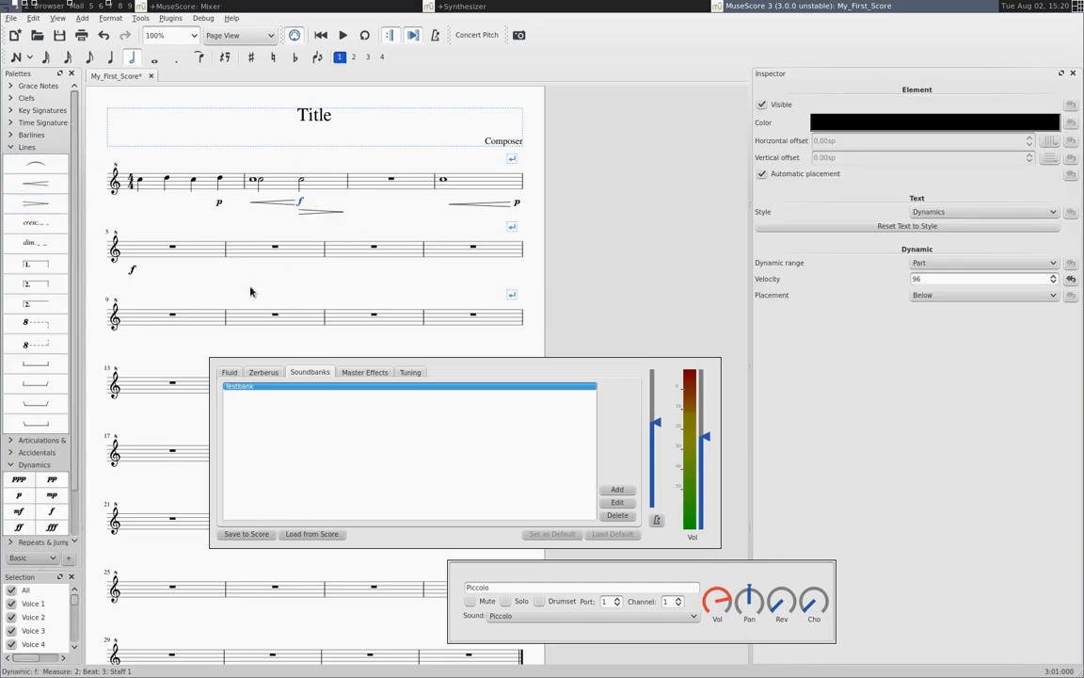
left_click_drag(19, 494, 320, 219)
- Make the voice 2 half notes in measure 2 silent and invisible, including the remaining stem, and turn off the display of invisible elements
left_click(268, 164)
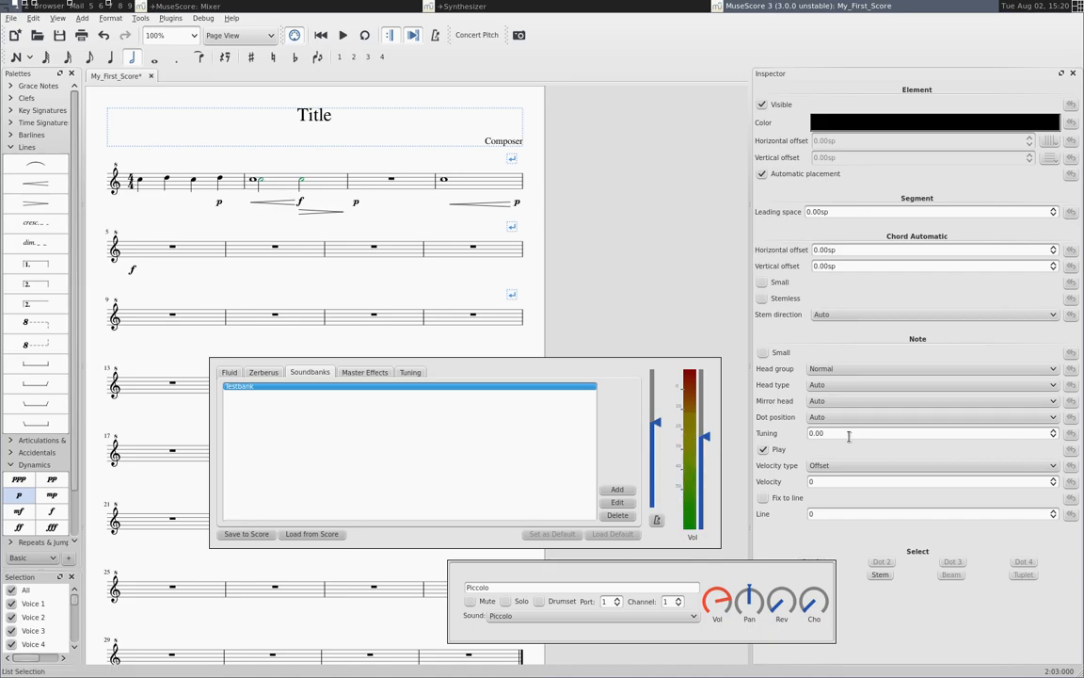
left_click(763, 450)
left_click(763, 104)
left_click(295, 199)
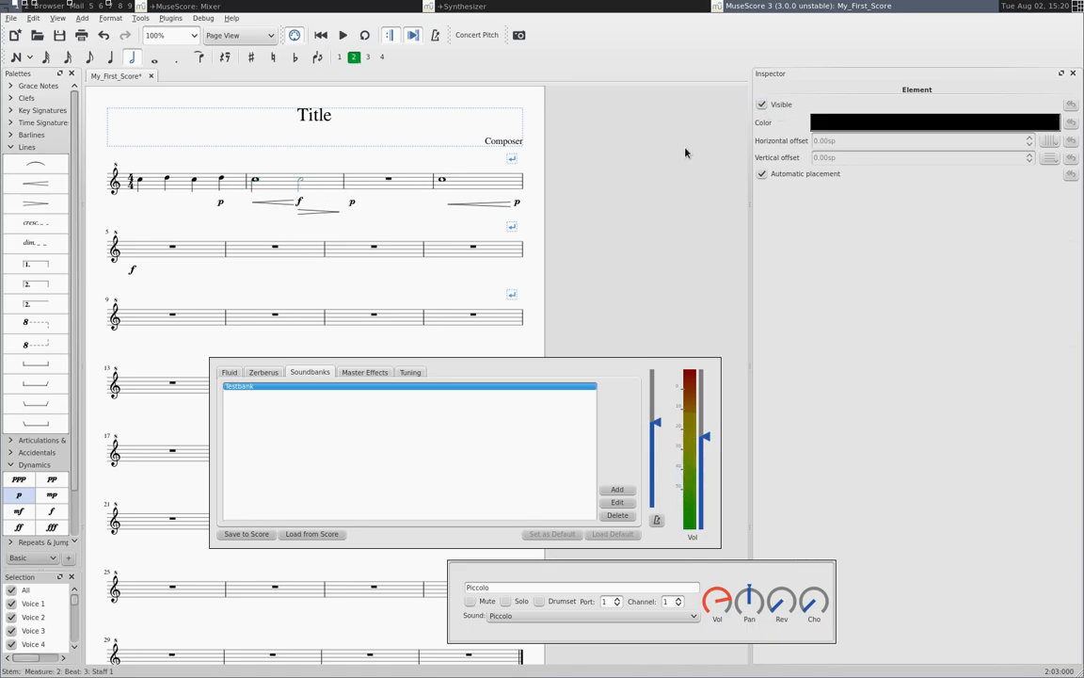
left_click(764, 107)
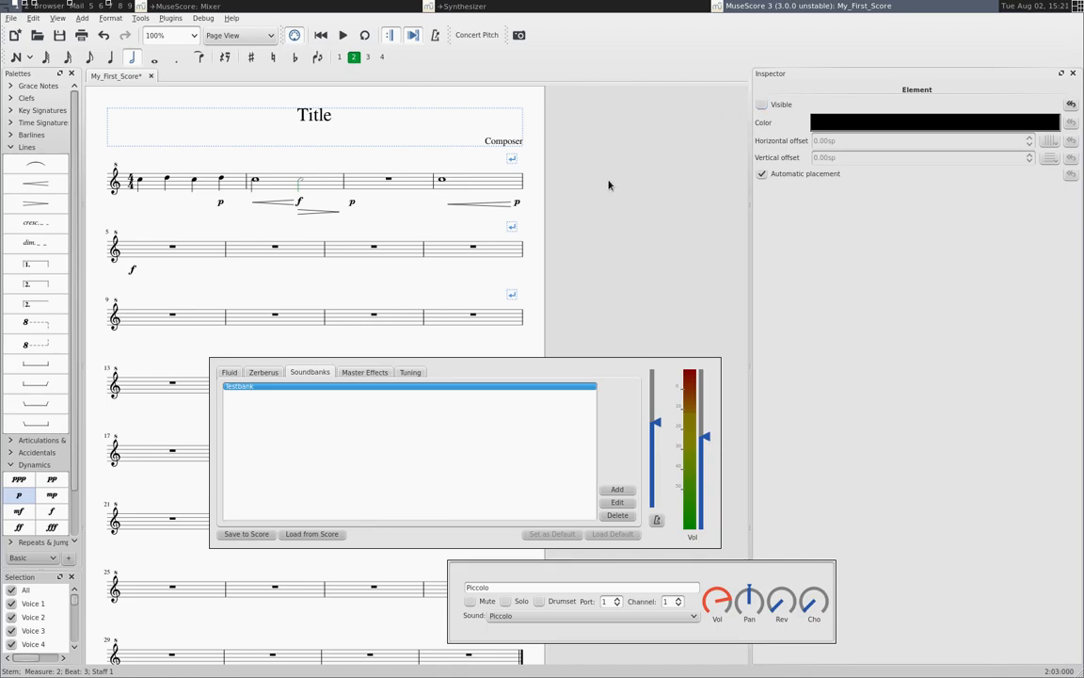
left_click(392, 225)
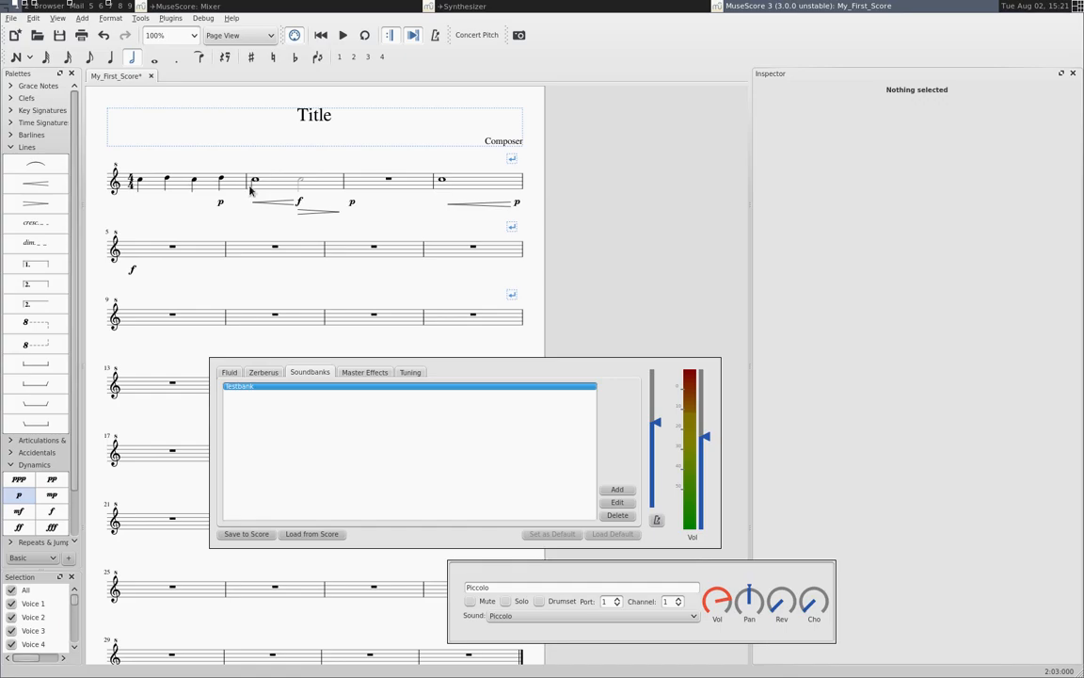
left_click(60, 19)
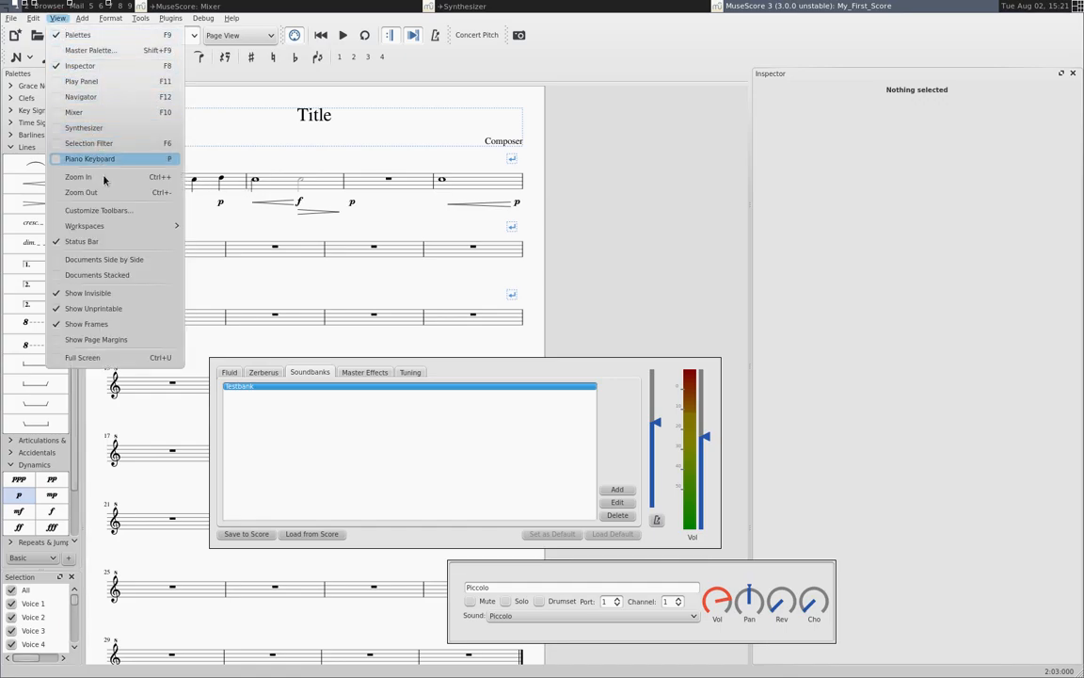
left_click(85, 293)
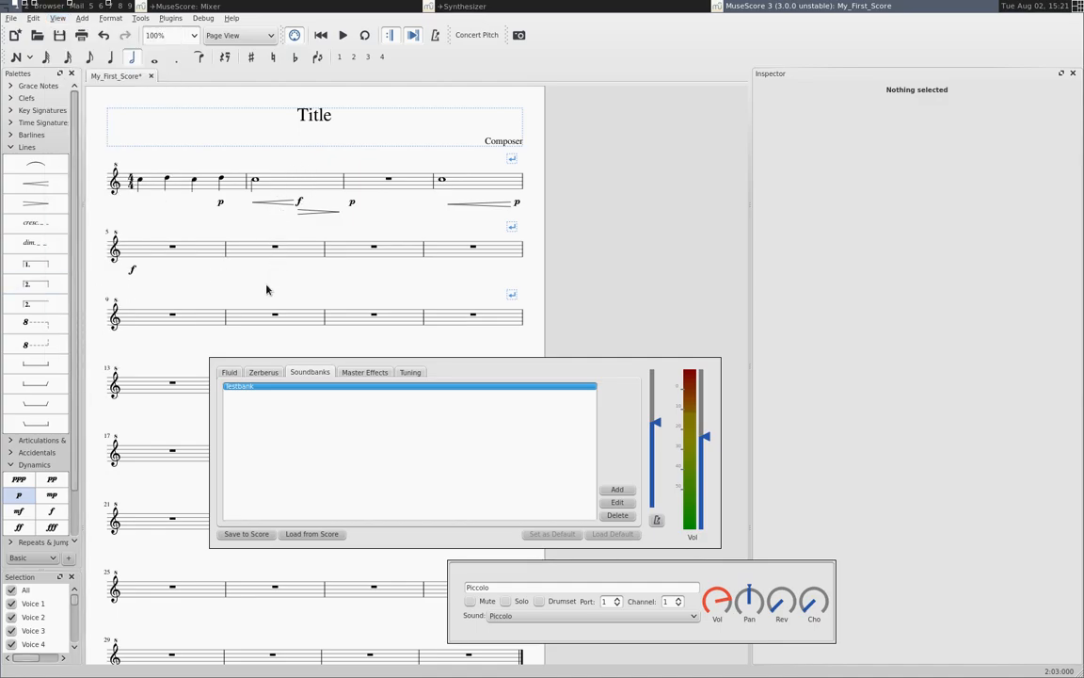
- Set the Testbank soundbank's hairpin default to single note (de)crescendo, and play back the score from measure 2
left_click(619, 507)
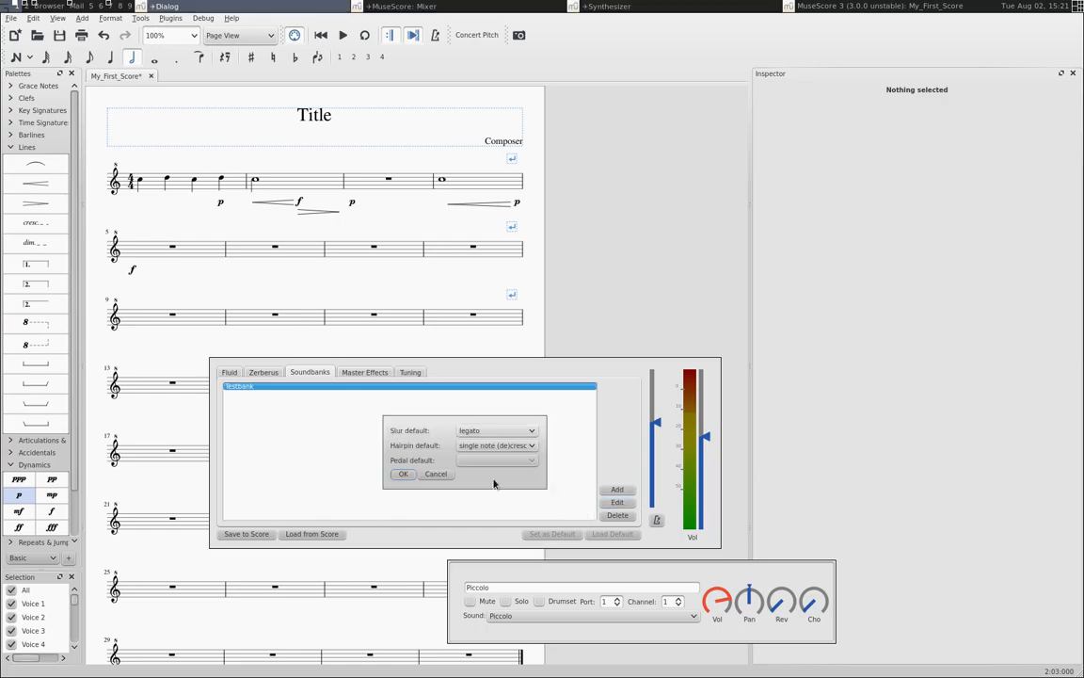
left_click(484, 452)
left_click(497, 455)
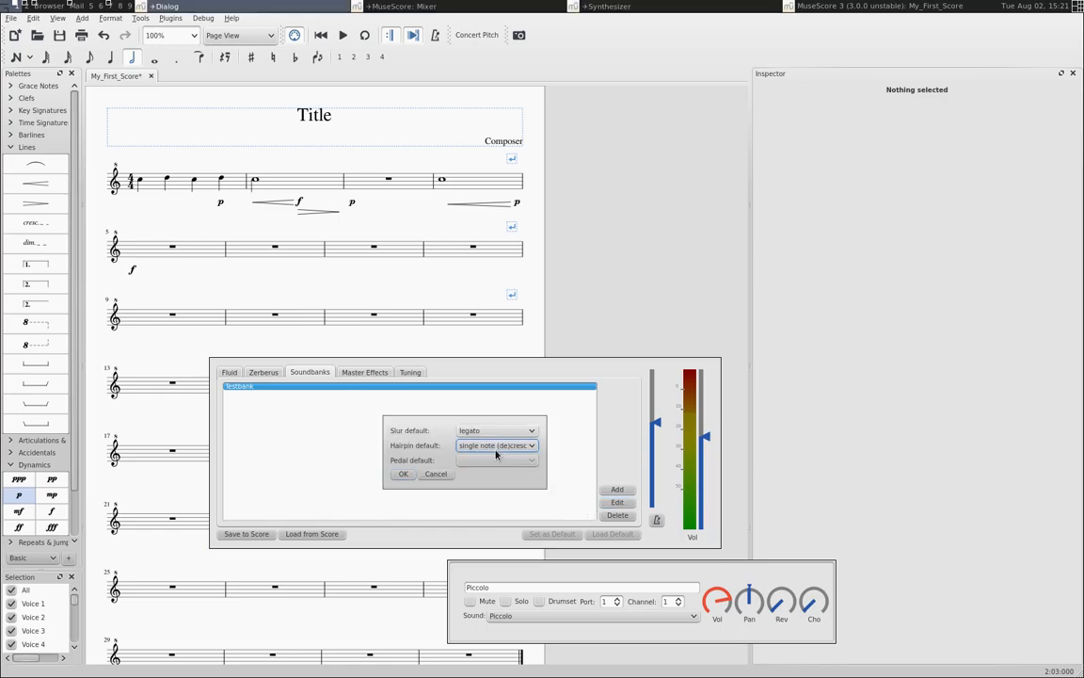
left_click(403, 474)
left_click(341, 36)
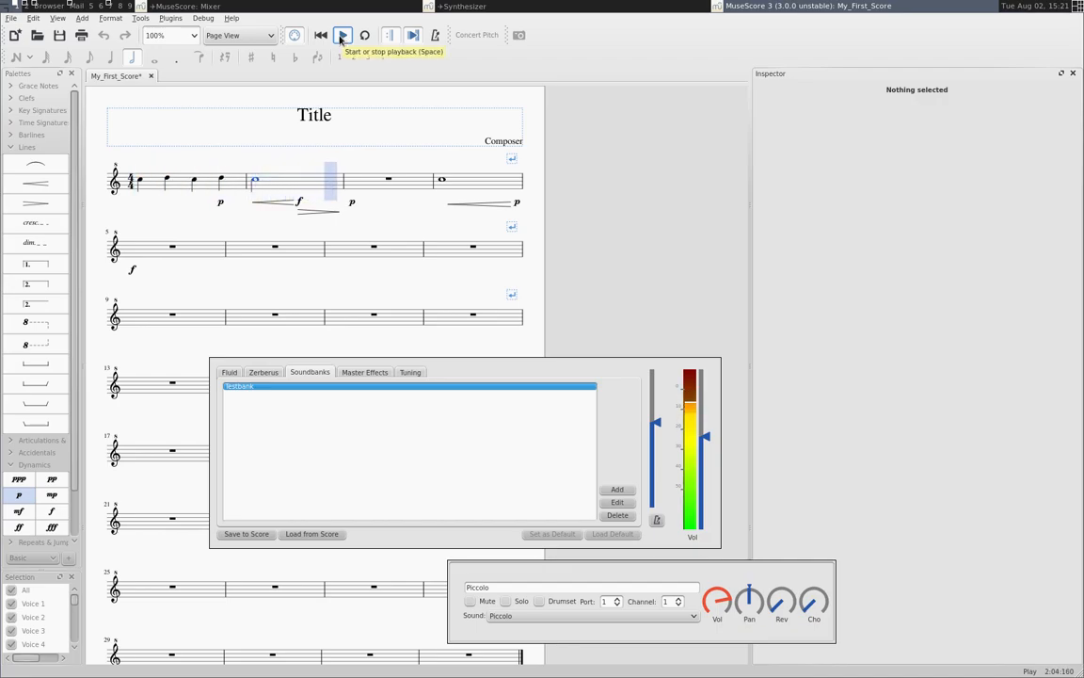
left_click(341, 36)
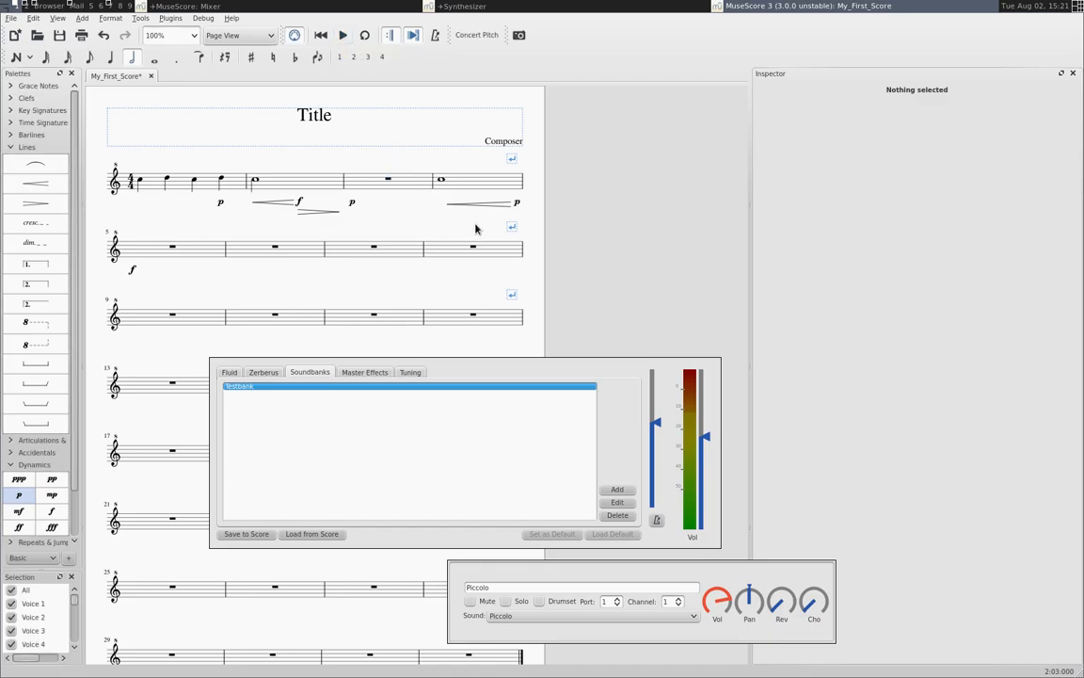
- Switch to Vim and examine the match, spanners and options sections of soundbank.xml
key("super+2")
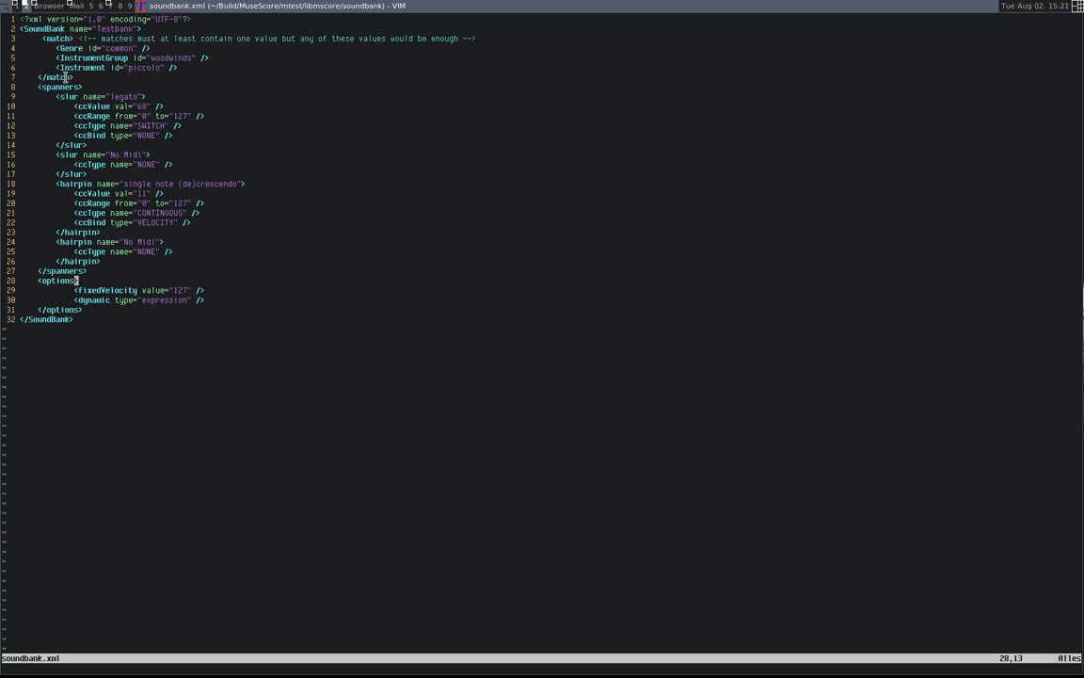
left_click(69, 48)
left_click(66, 40)
left_click_drag(54, 49, 147, 60)
left_click_drag(57, 69, 184, 65)
left_click(193, 65)
left_click_drag(29, 83, 368, 273)
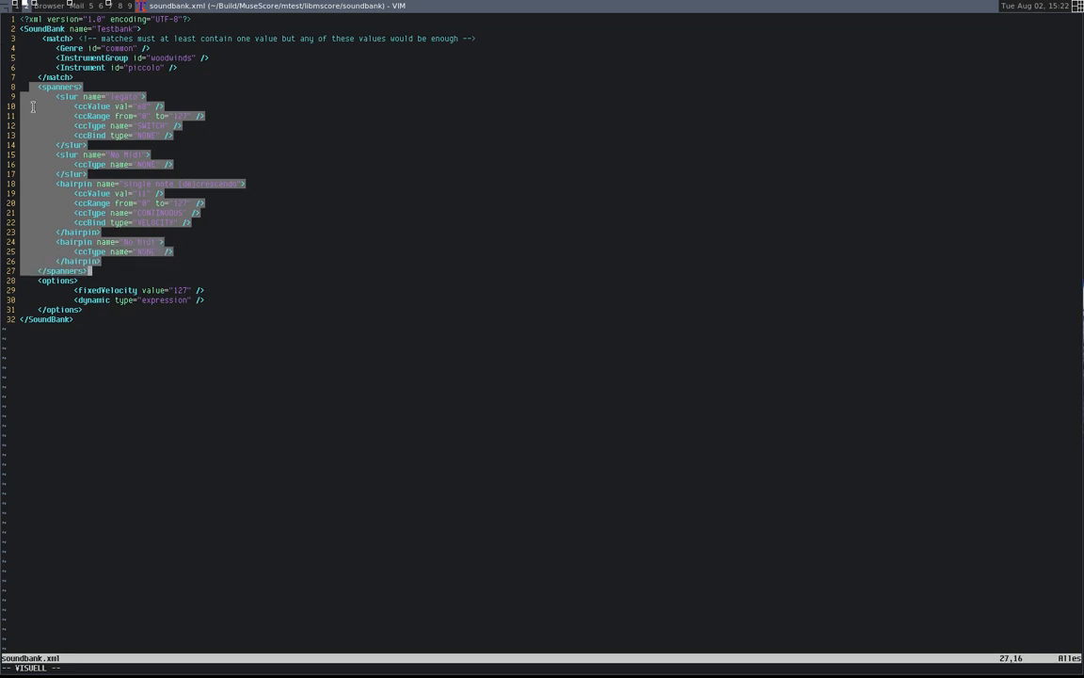
left_click(241, 126)
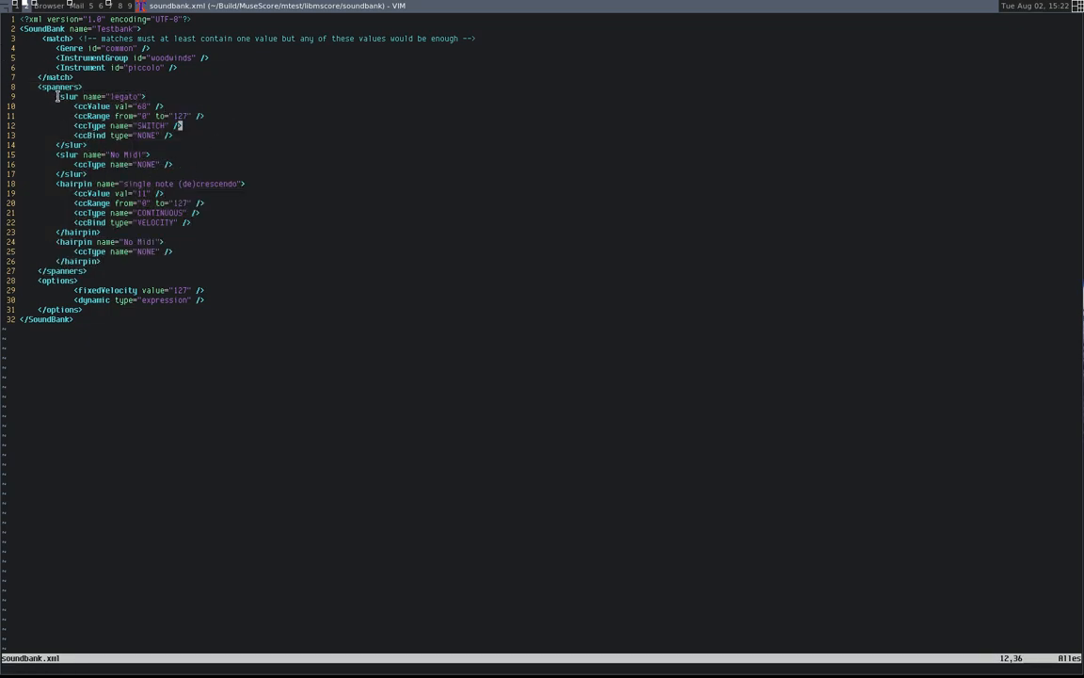
left_click_drag(53, 95, 179, 262)
left_click(208, 254)
left_click_drag(117, 290, 181, 293)
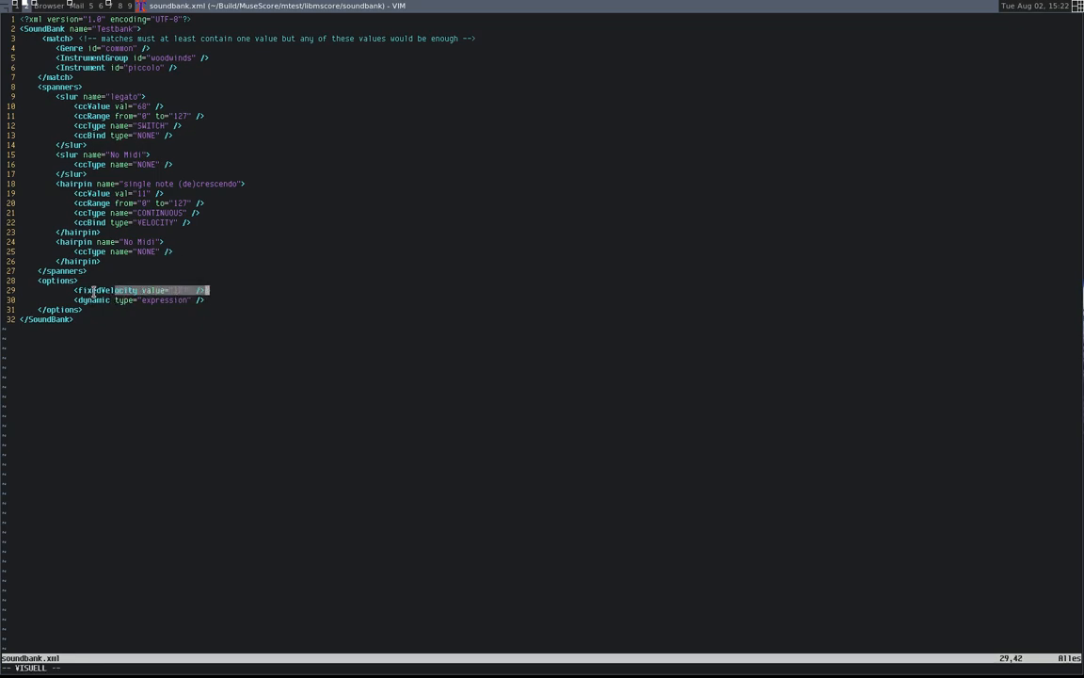
left_click(203, 299)
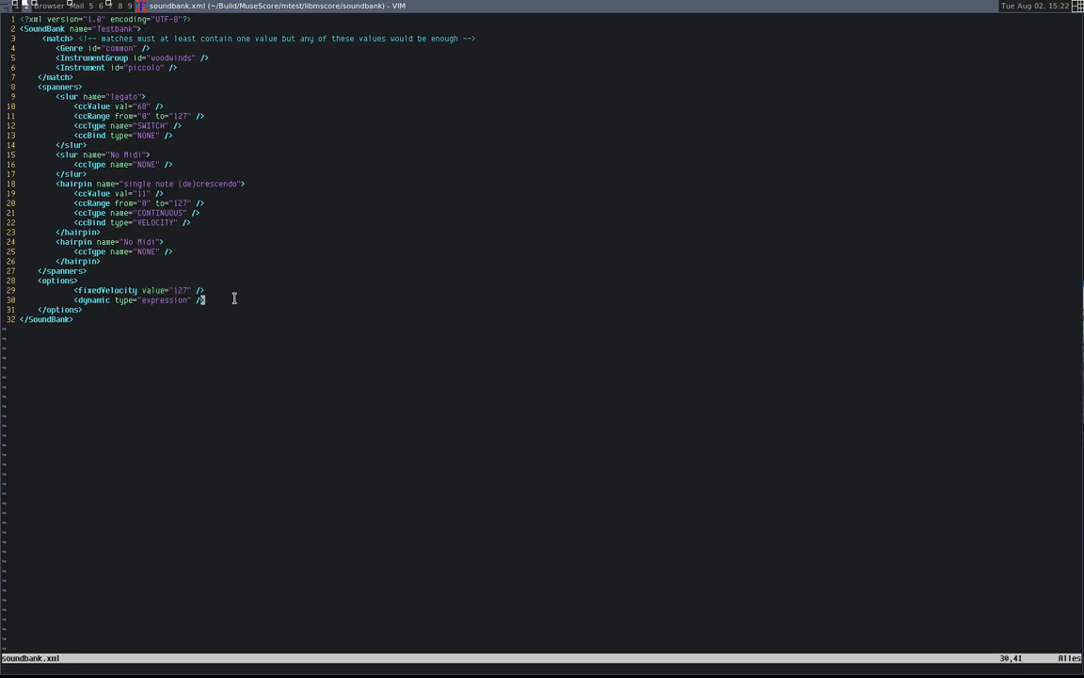